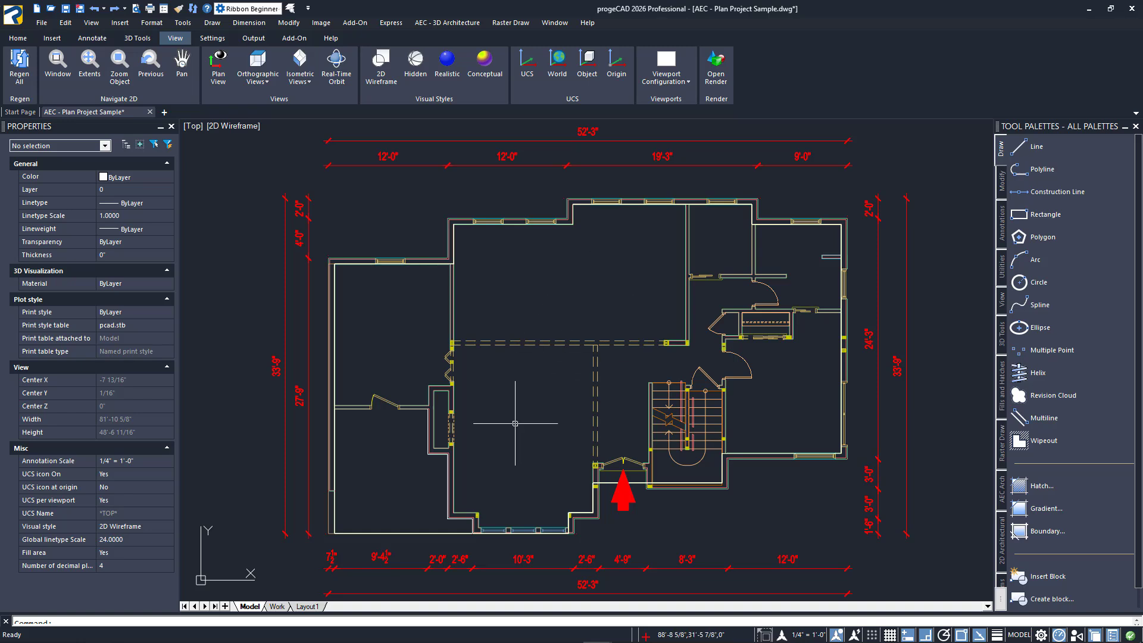
Switch from model space to Layout1
left_click(307, 606)
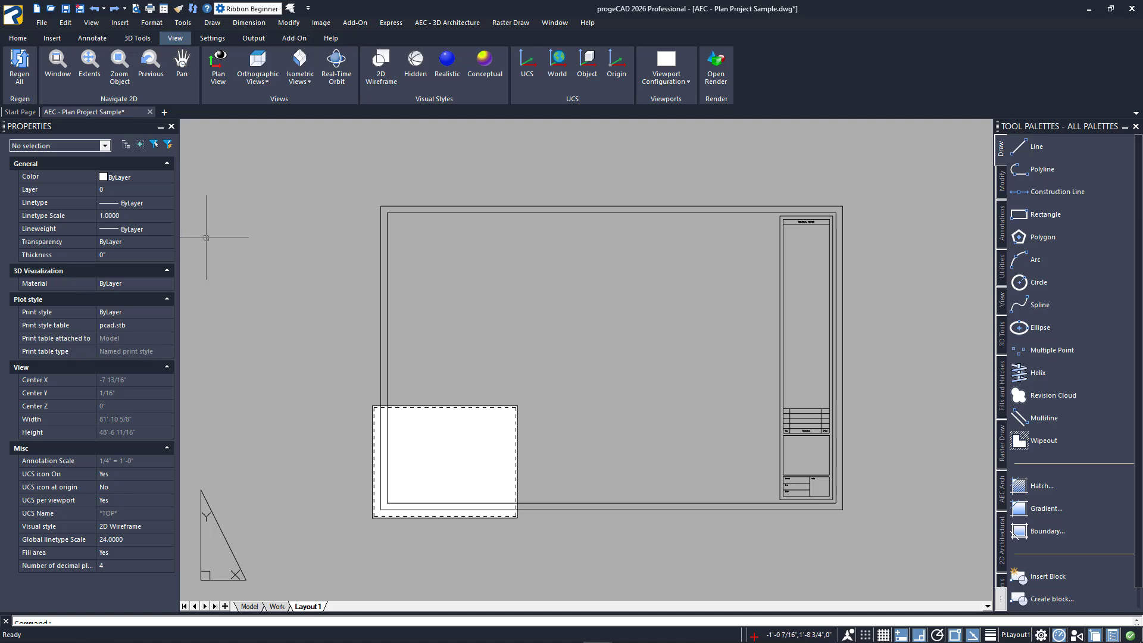
left_click(13, 15)
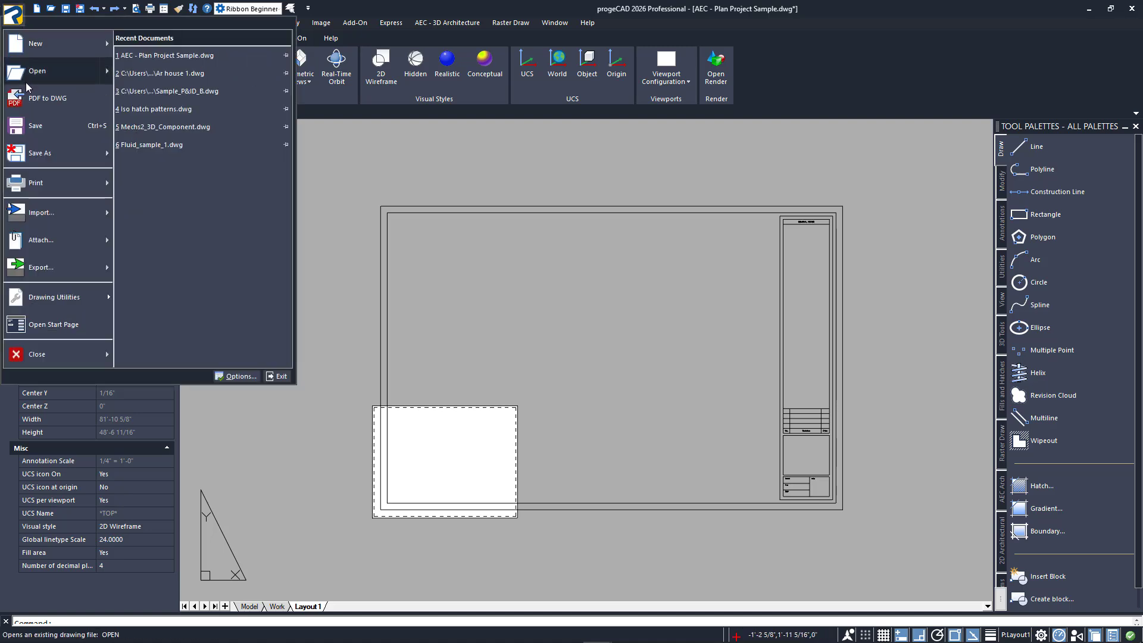
mouse_move(101, 184)
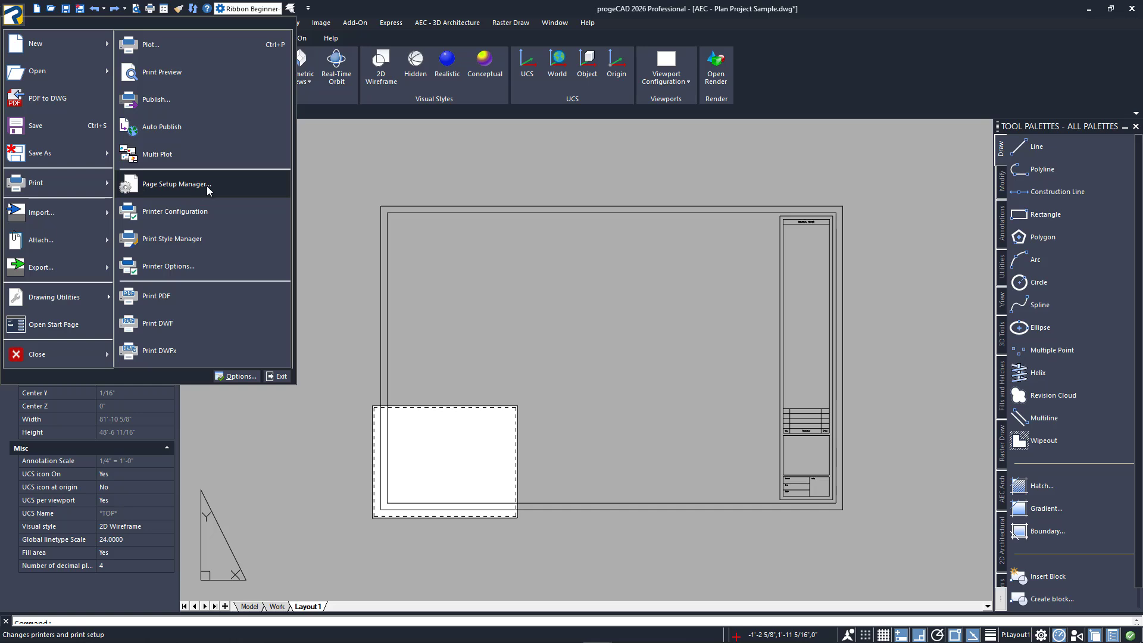
key("Escape")
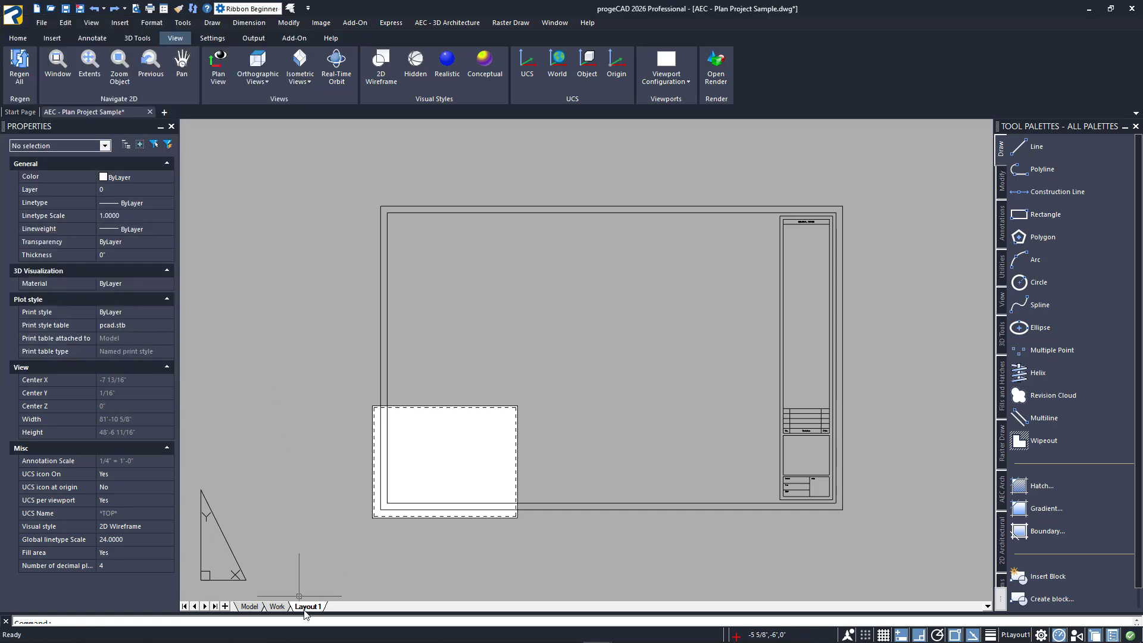
Add a new page setup named progeCAD for Layout1 in the Page Setup Manager
right_click(309, 607)
left_click(361, 494)
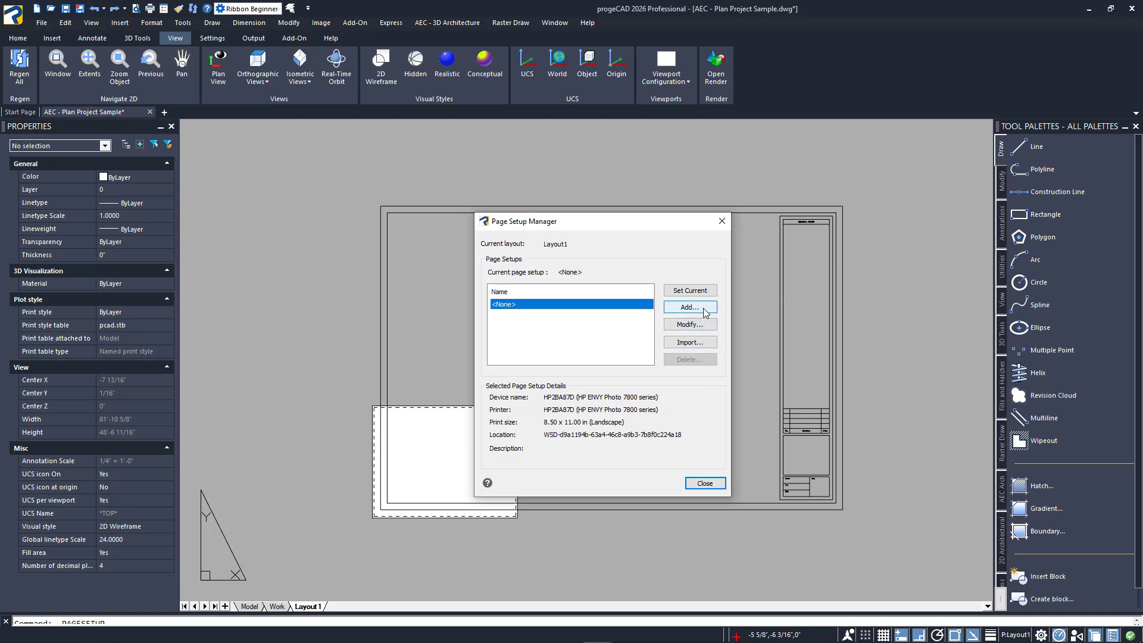
left_click(704, 310)
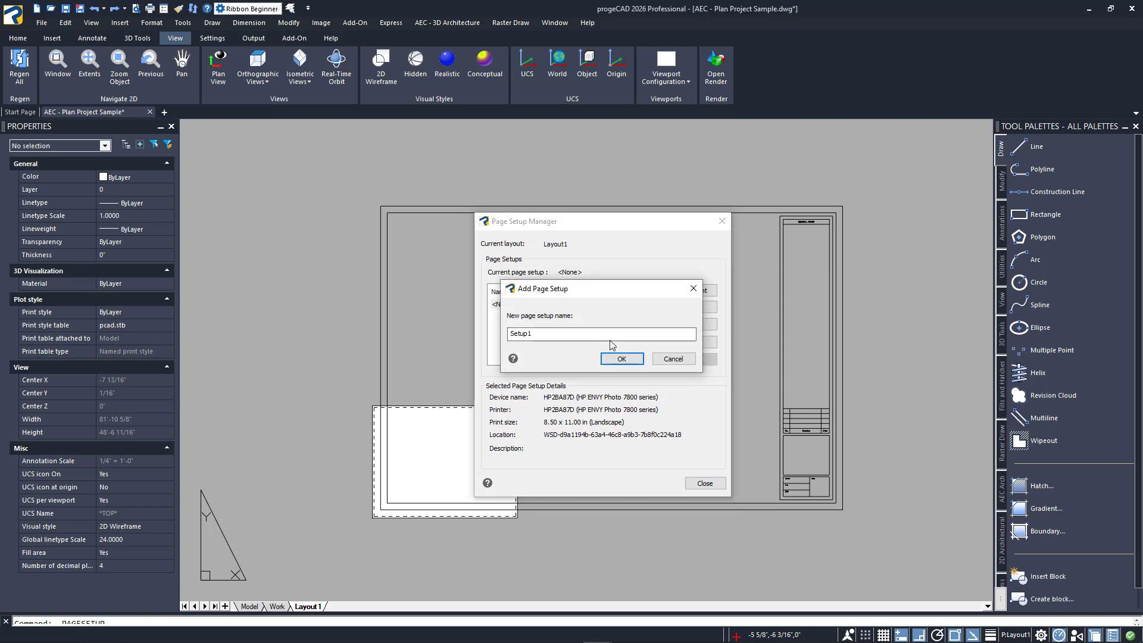
left_click_drag(536, 334, 498, 347)
type("progeCAD")
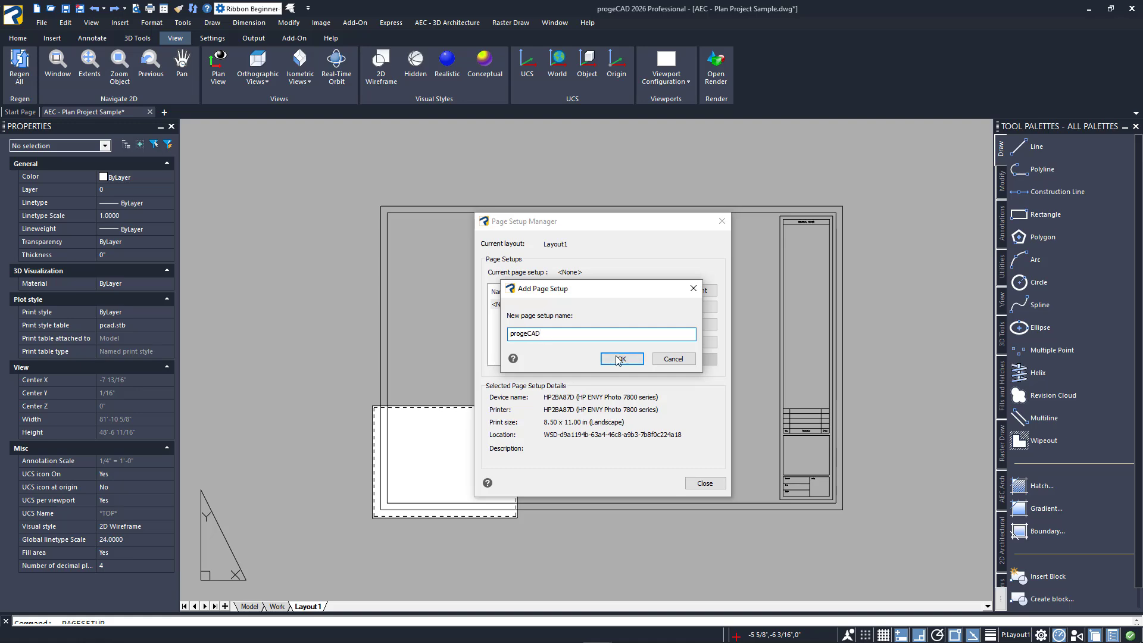
left_click(622, 359)
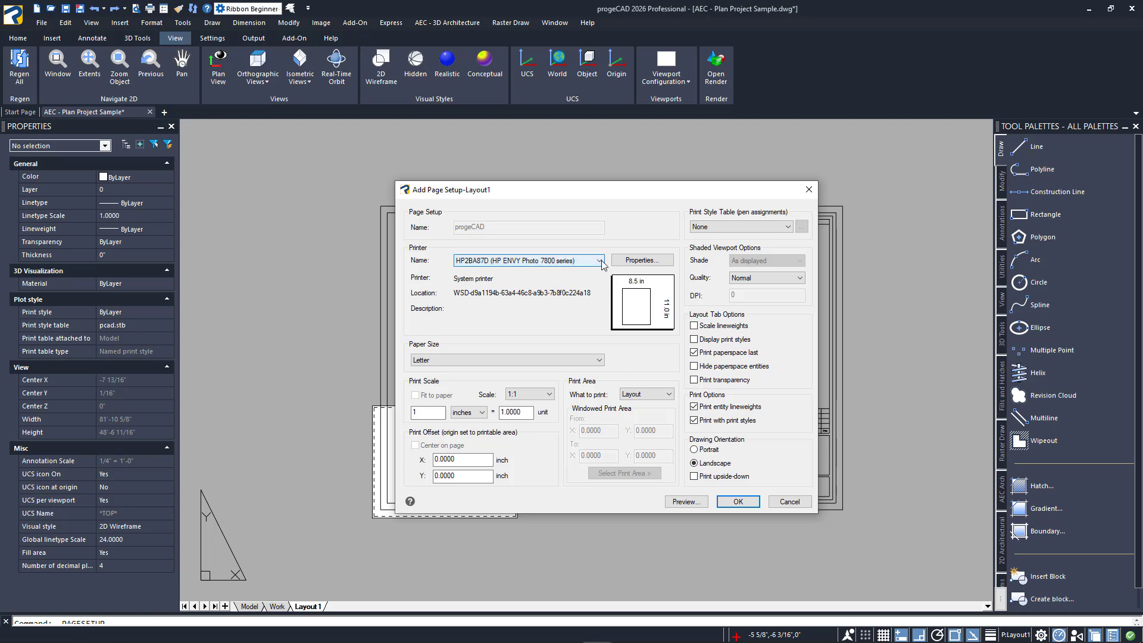
Assign the printer progeCAD PDF (High Quality Print).pc3 and the paper size ARCH D (24.00 x 36.00 Inches) to the page setup
left_click(599, 260)
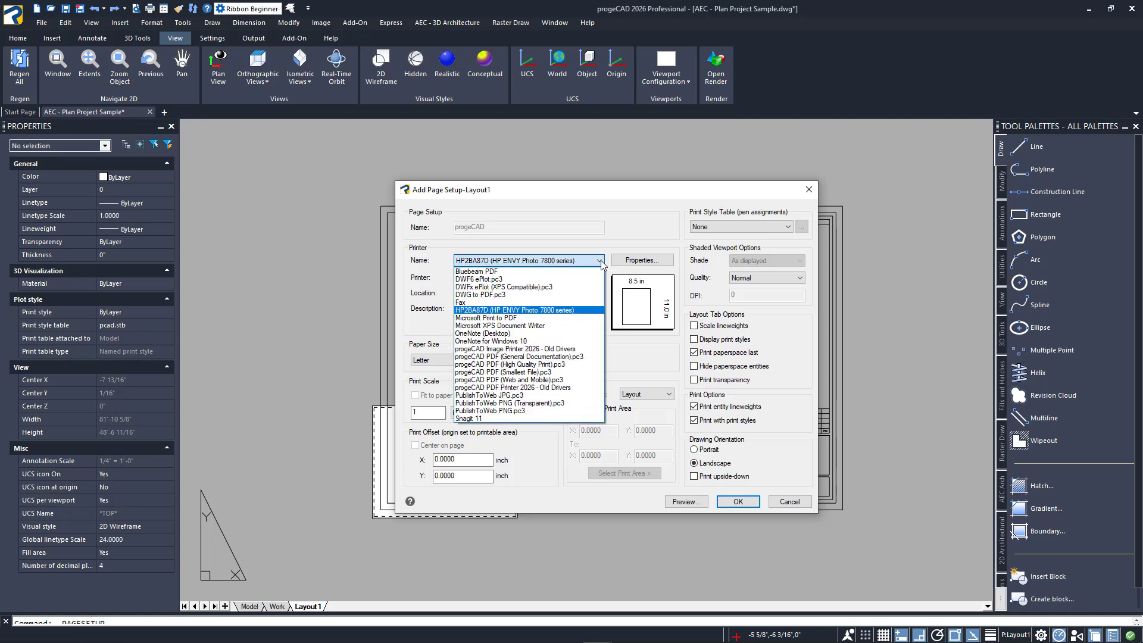
left_click(565, 366)
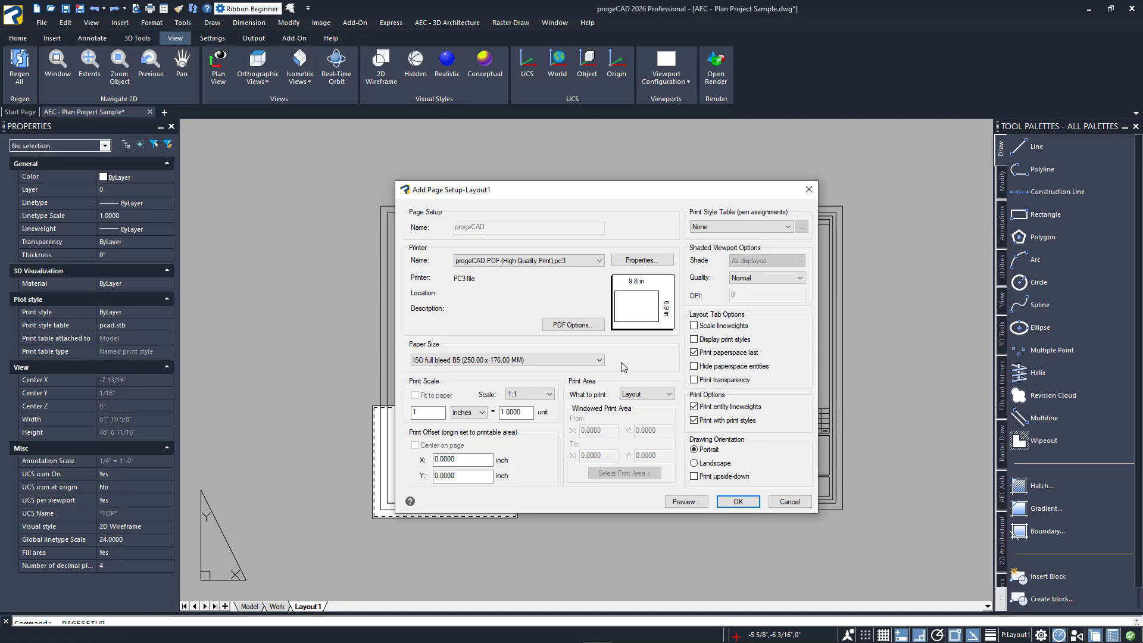
left_click(600, 360)
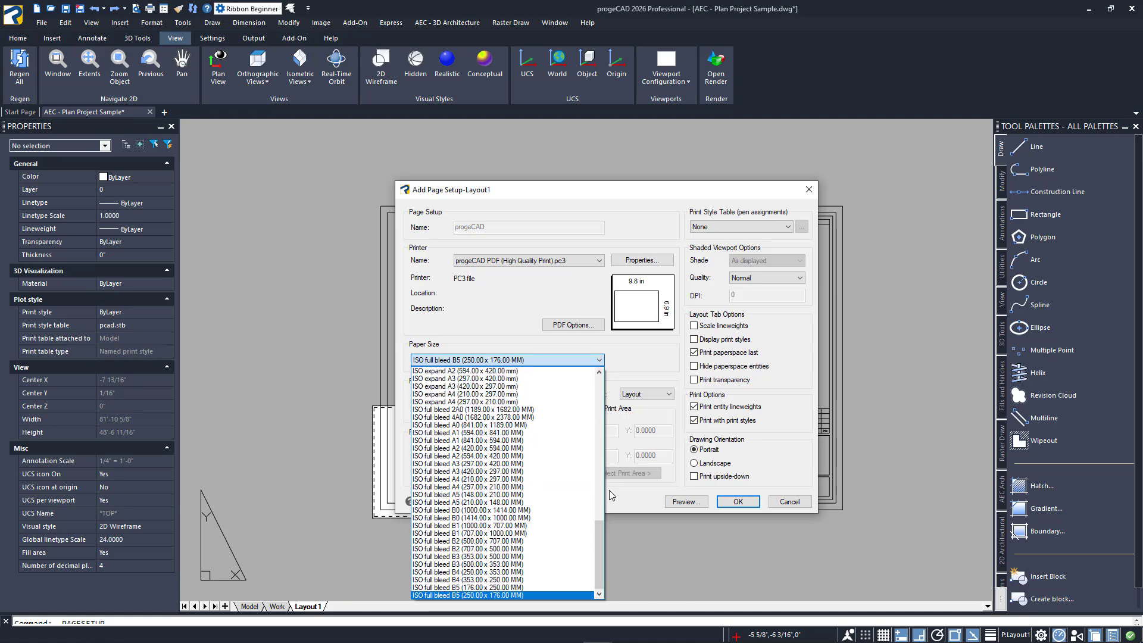
left_click_drag(597, 540, 601, 443)
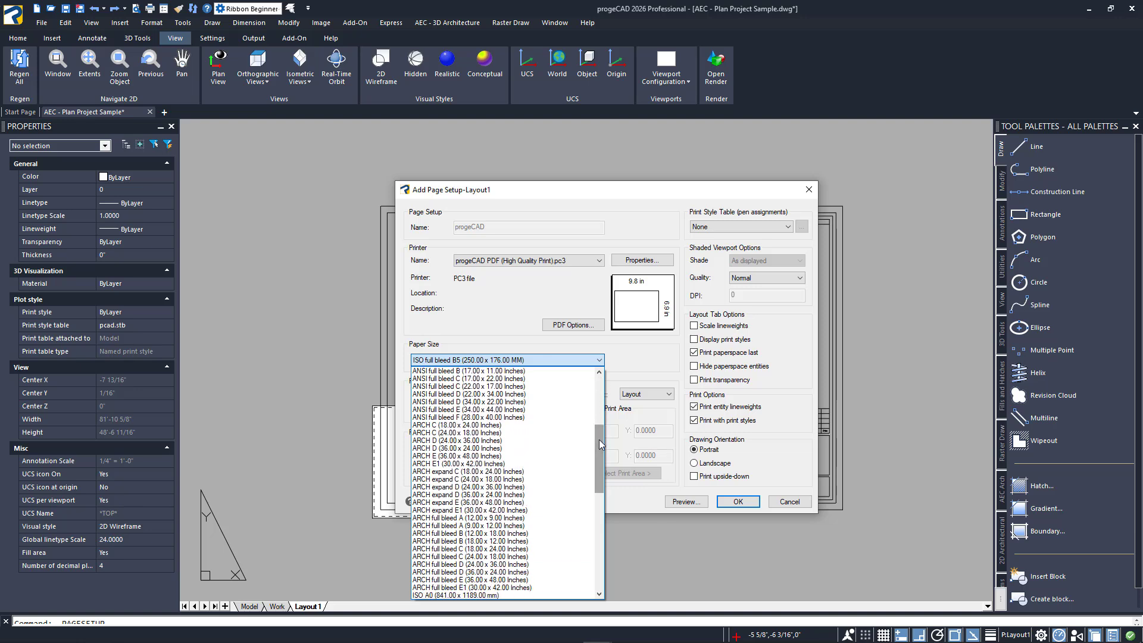
left_click(503, 441)
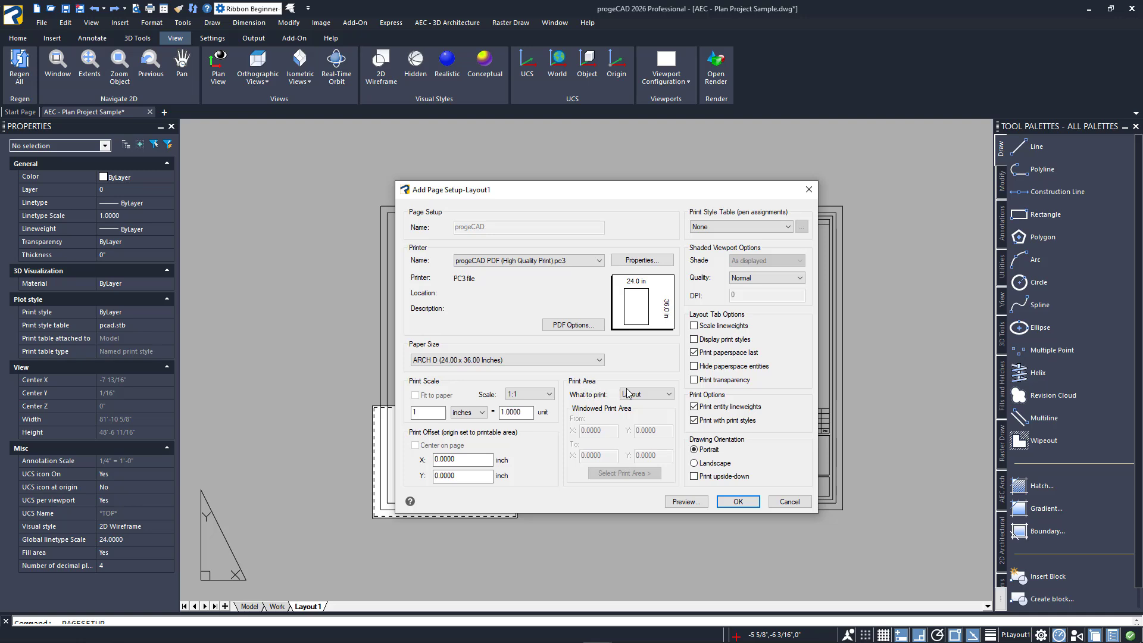
Complete the page setup with the print area Layout, the pcad.stb print style table and landscape orientation
left_click(649, 394)
left_click(650, 421)
left_click(788, 229)
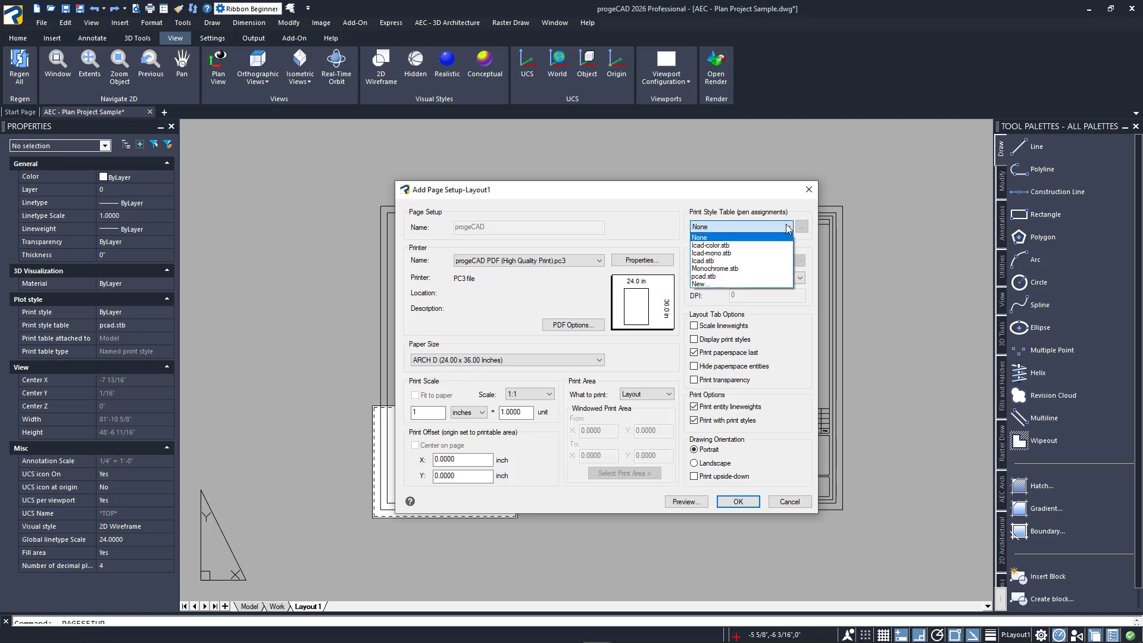
left_click(744, 276)
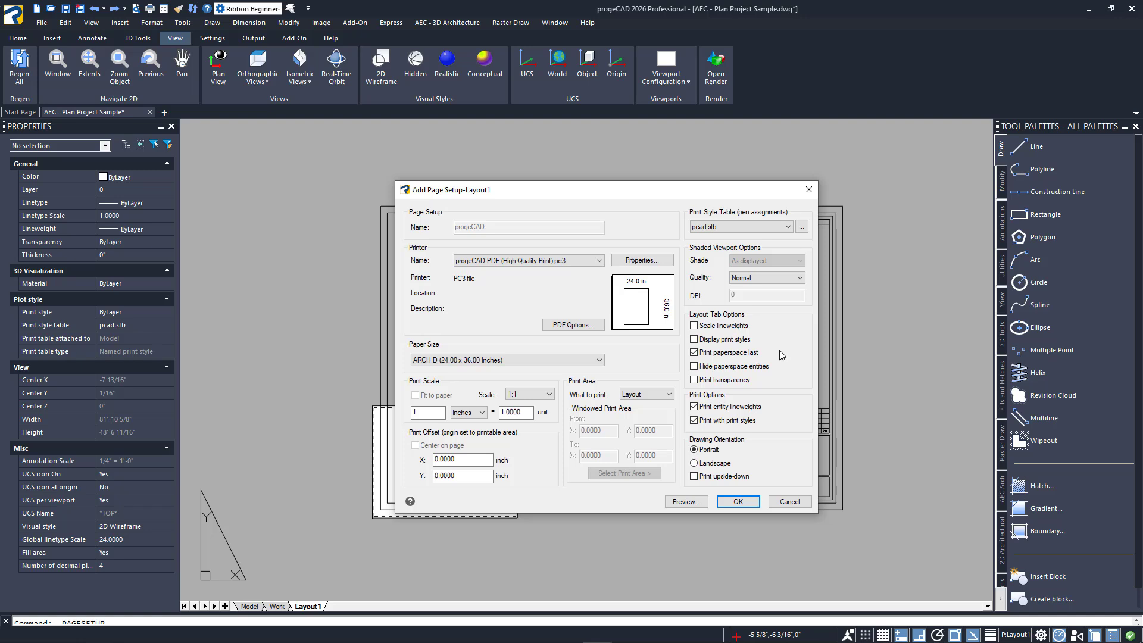
left_click(694, 463)
left_click(727, 503)
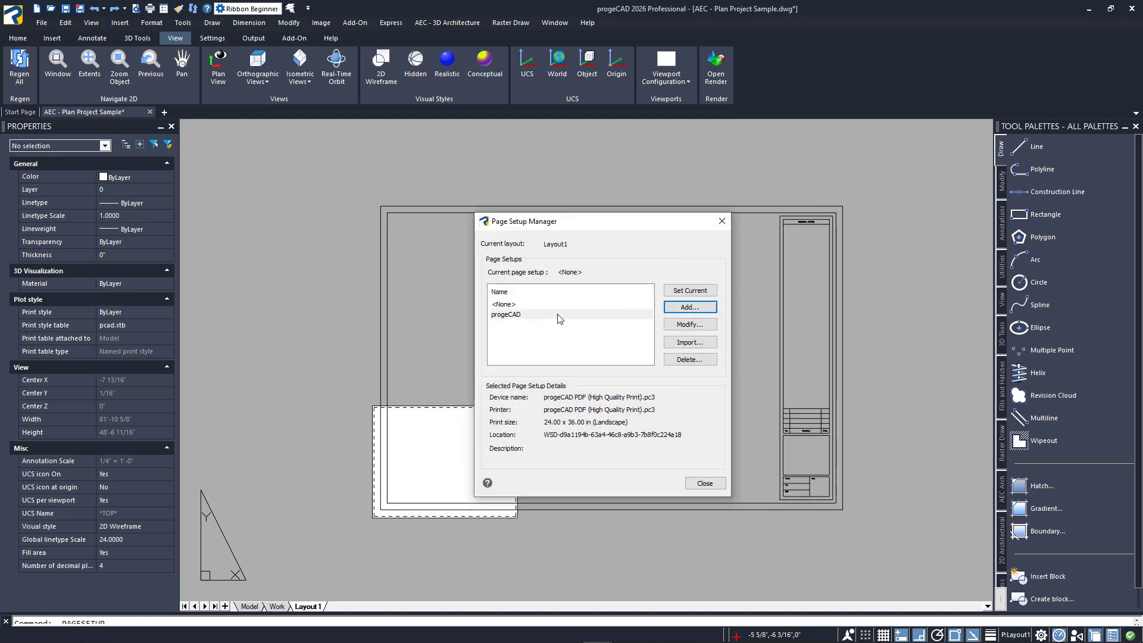
Make the progeCAD page setup current for Layout1 and leave the Page Setup Manager
left_click(560, 316)
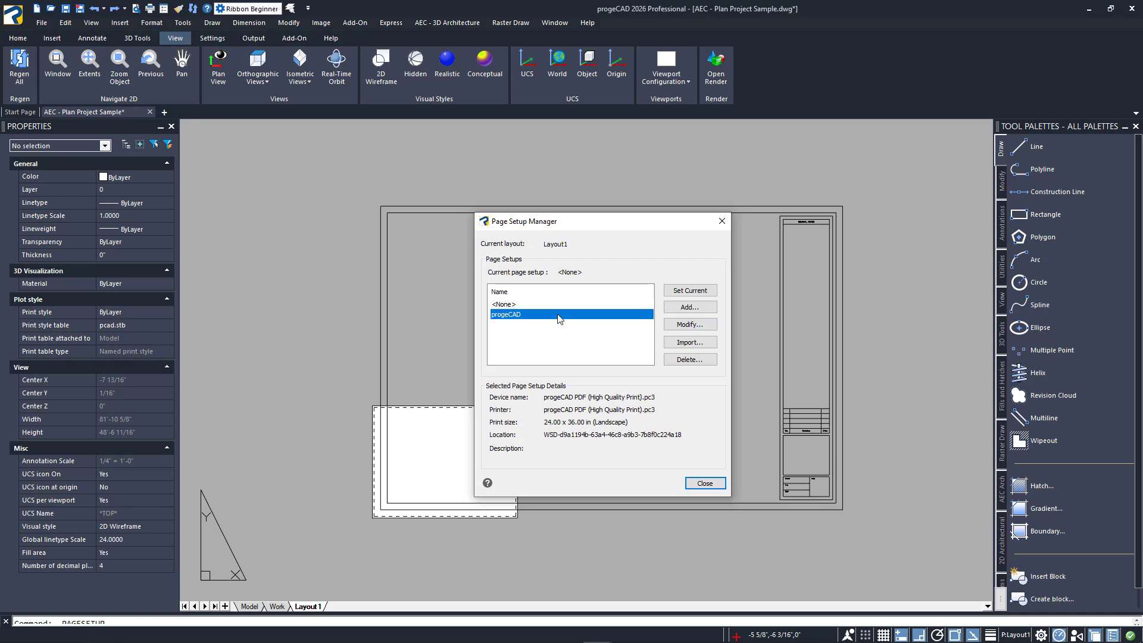
left_click(679, 292)
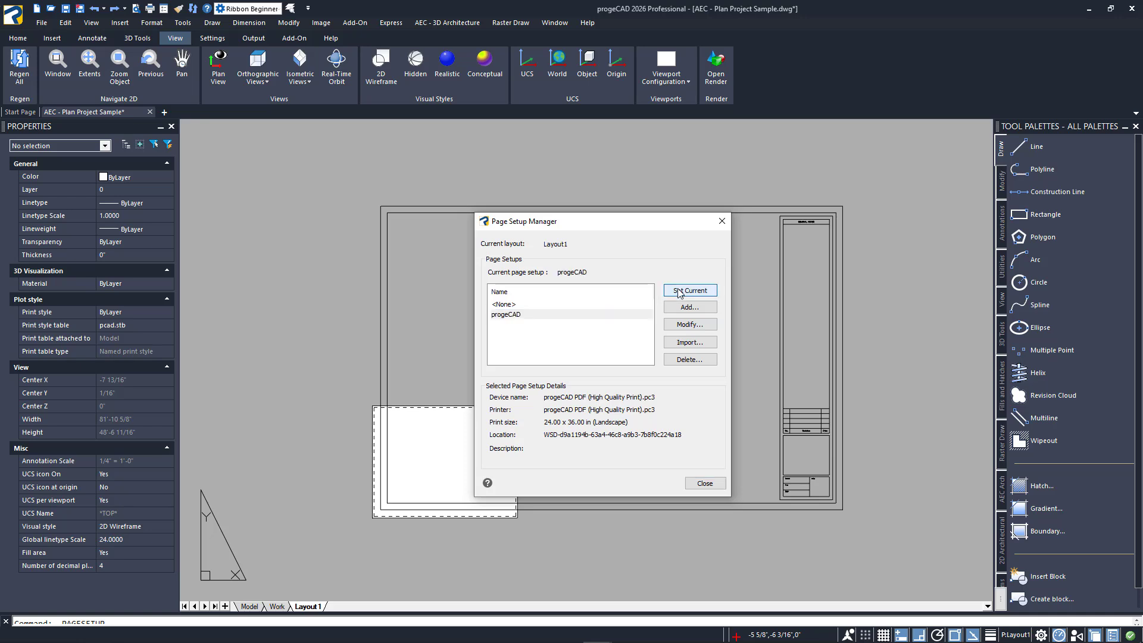
left_click(720, 487)
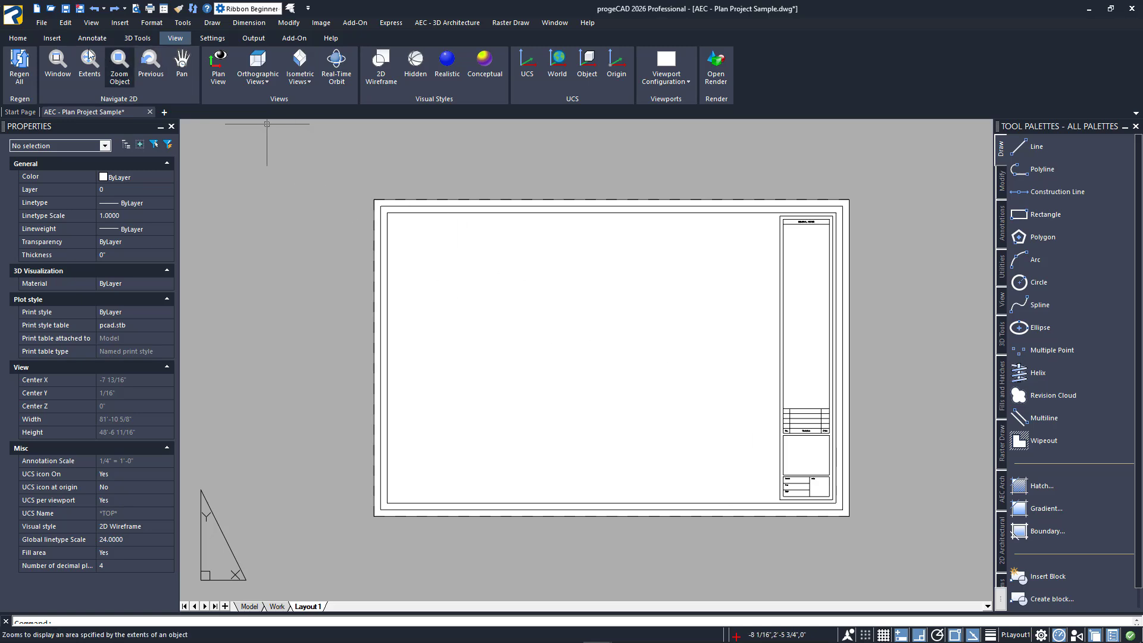
Make Defpoints the current layer
left_click(19, 38)
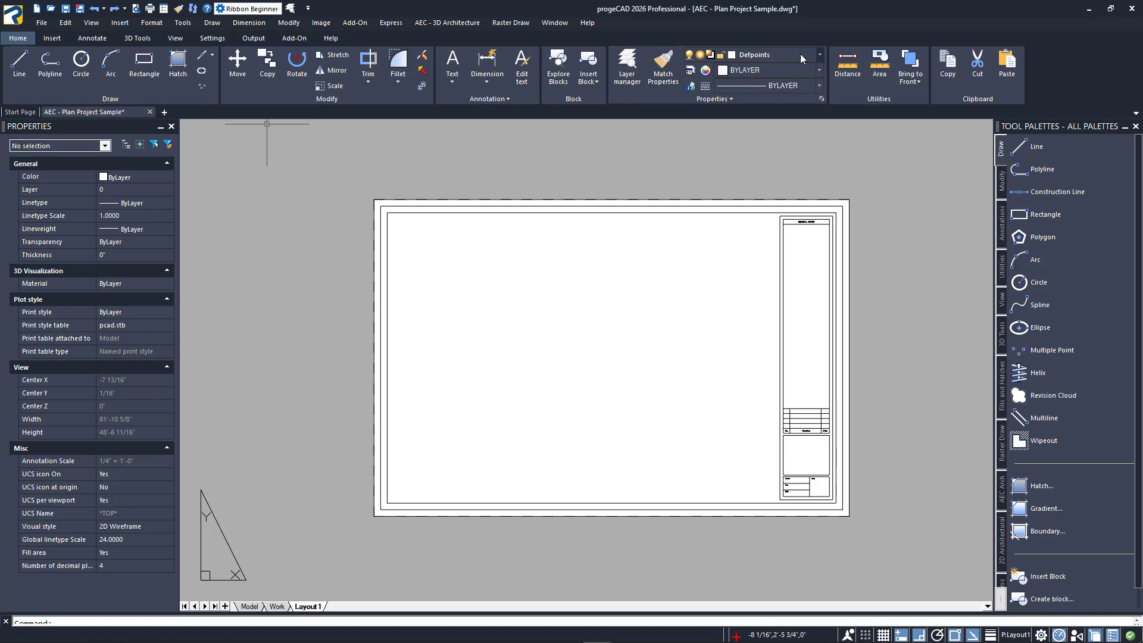
left_click(818, 55)
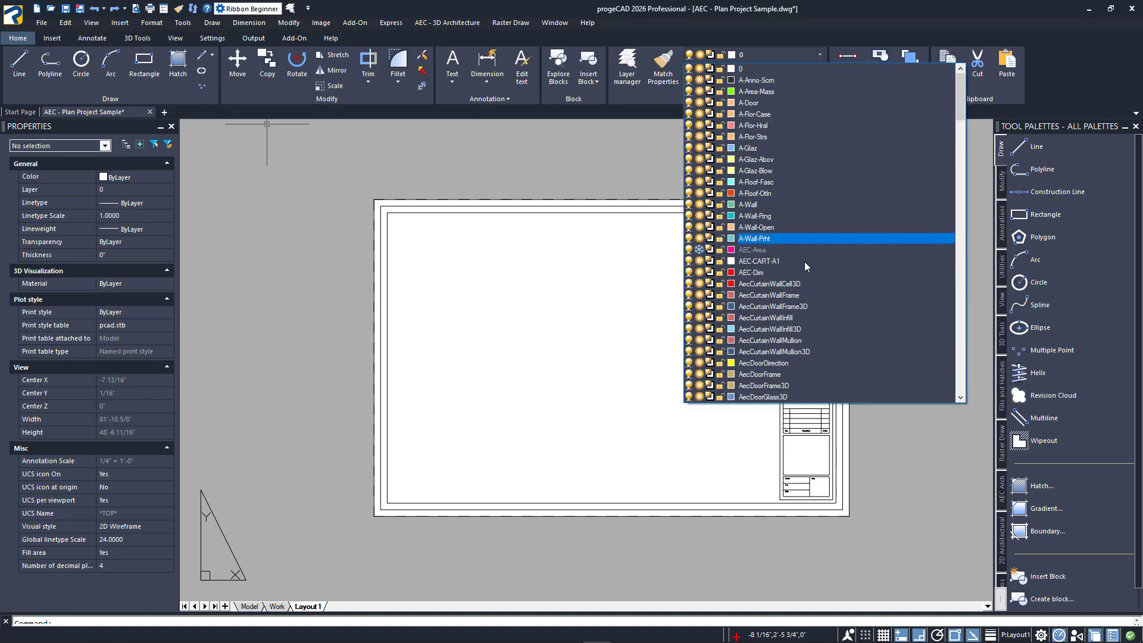
scroll(799, 393, "down", 15)
left_click(797, 397)
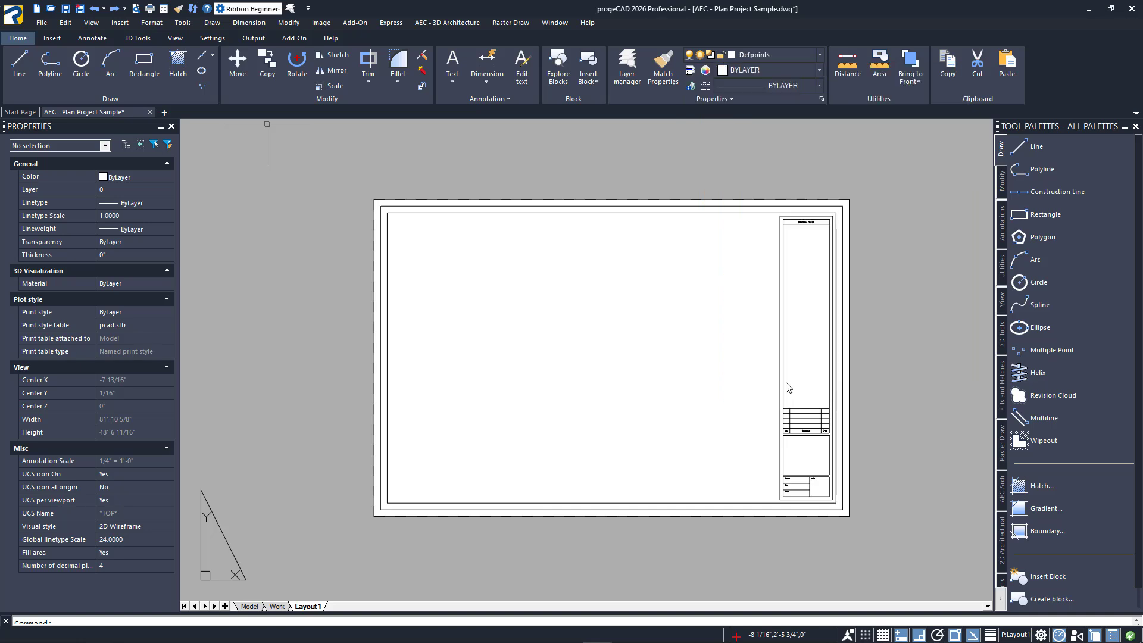
Create a single rectangular viewport inside the sheet border, filling most of the area beside the title block
left_click(175, 37)
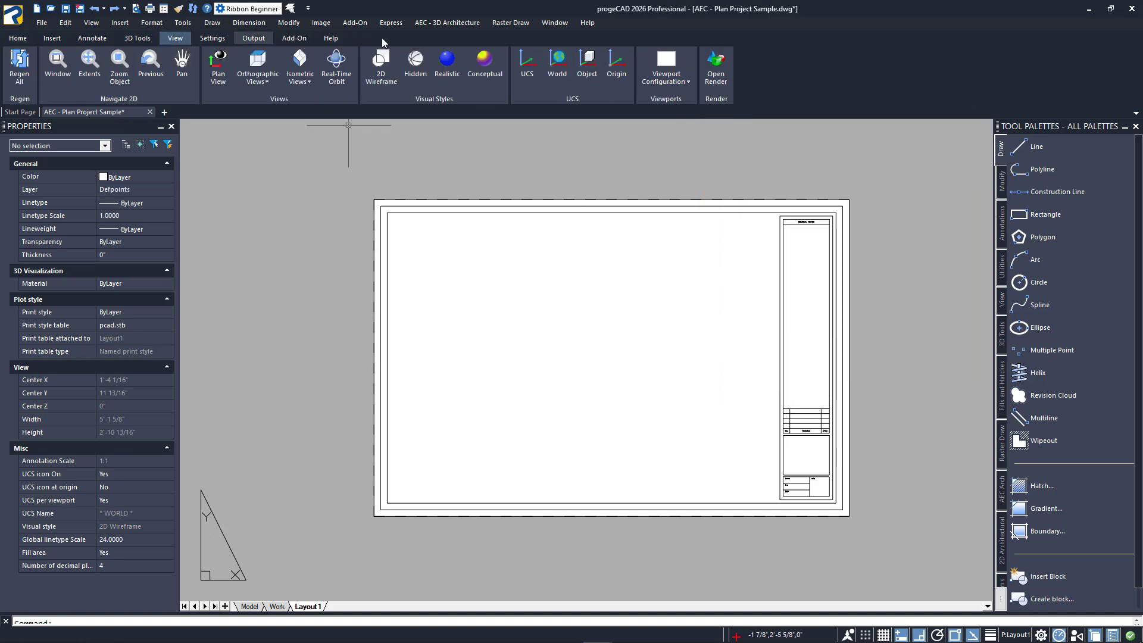
left_click(666, 78)
left_click(671, 105)
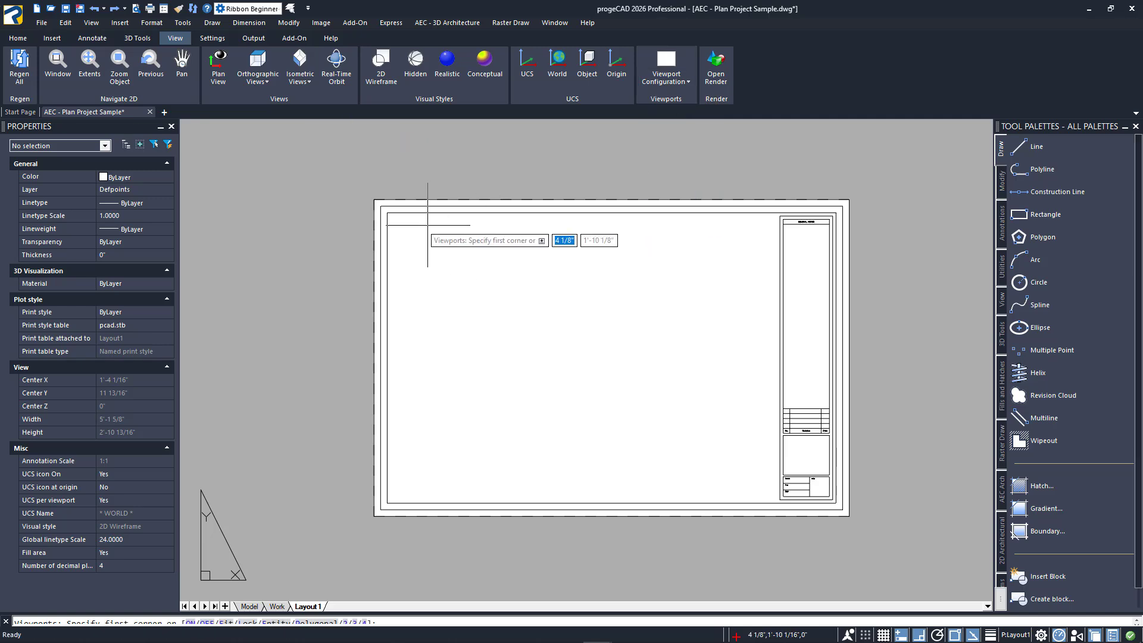
left_click(422, 236)
left_click(755, 477)
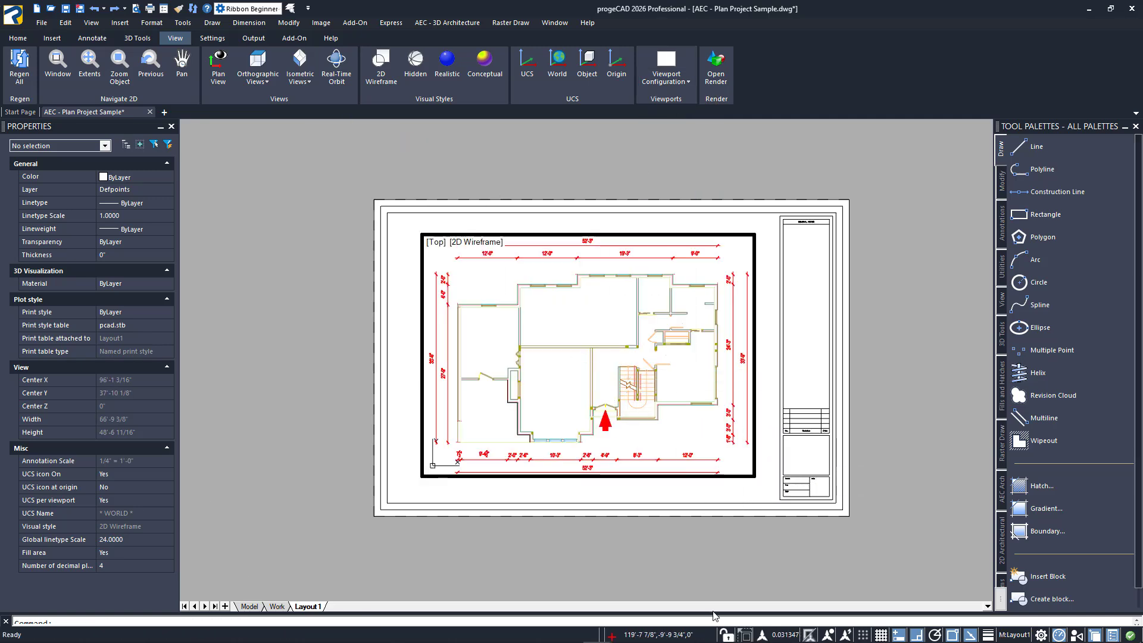
Lock the active floor plan viewport and try to set its annotation scale to 3/8" = 1'-0"
double_click(629, 364)
left_click(784, 634)
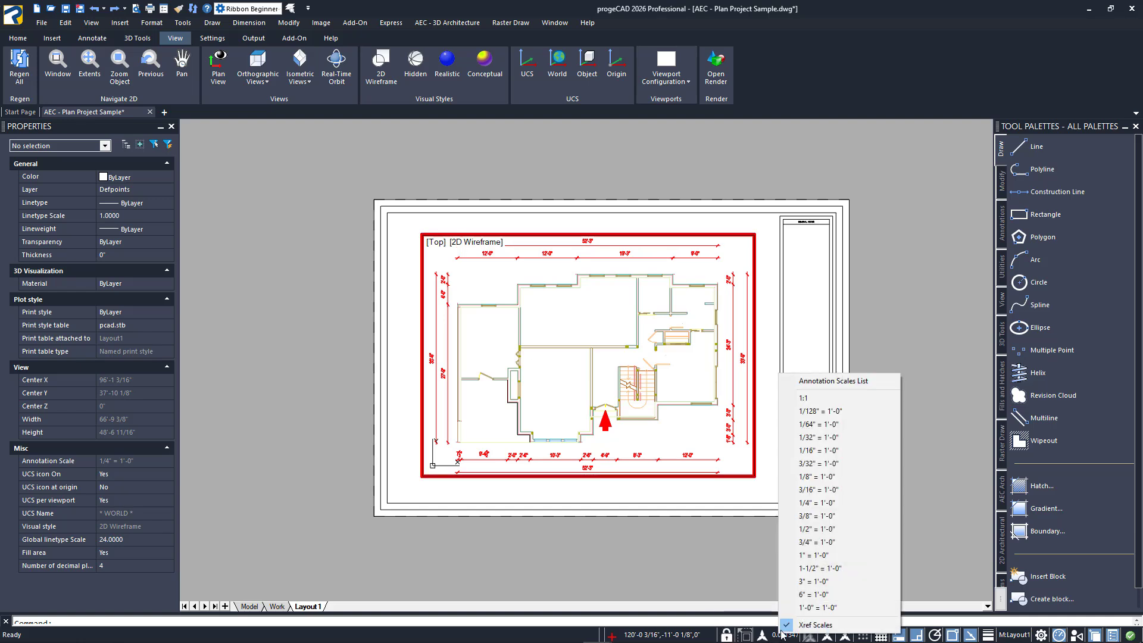
left_click(834, 516)
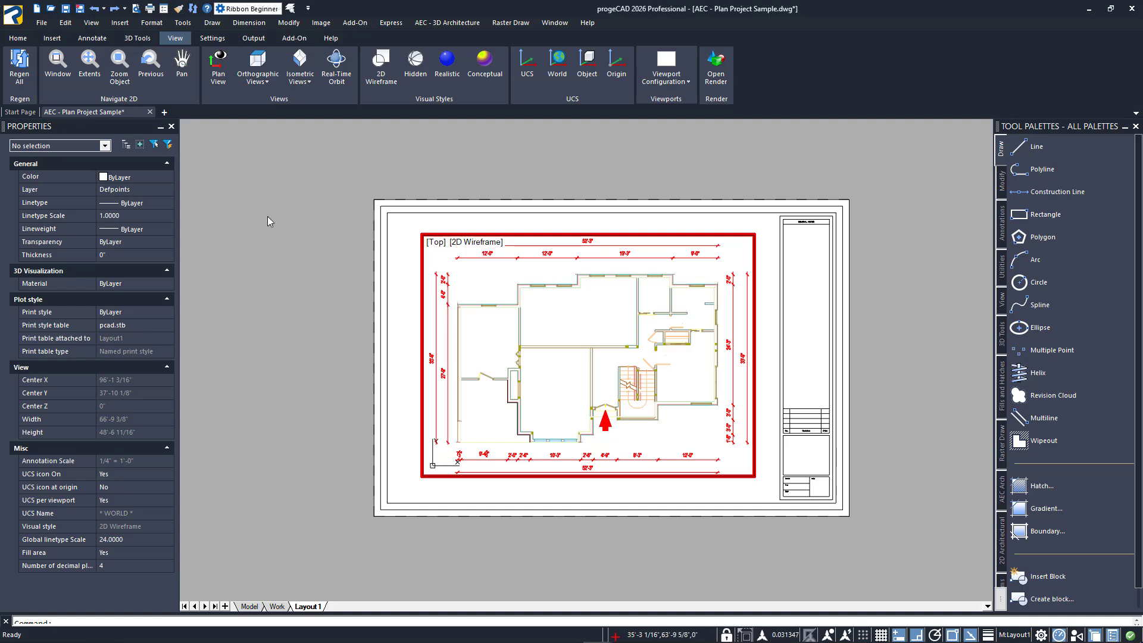
Preview the print of Layout1 with the progeCAD page setup, and return to the print settings
left_click(18, 18)
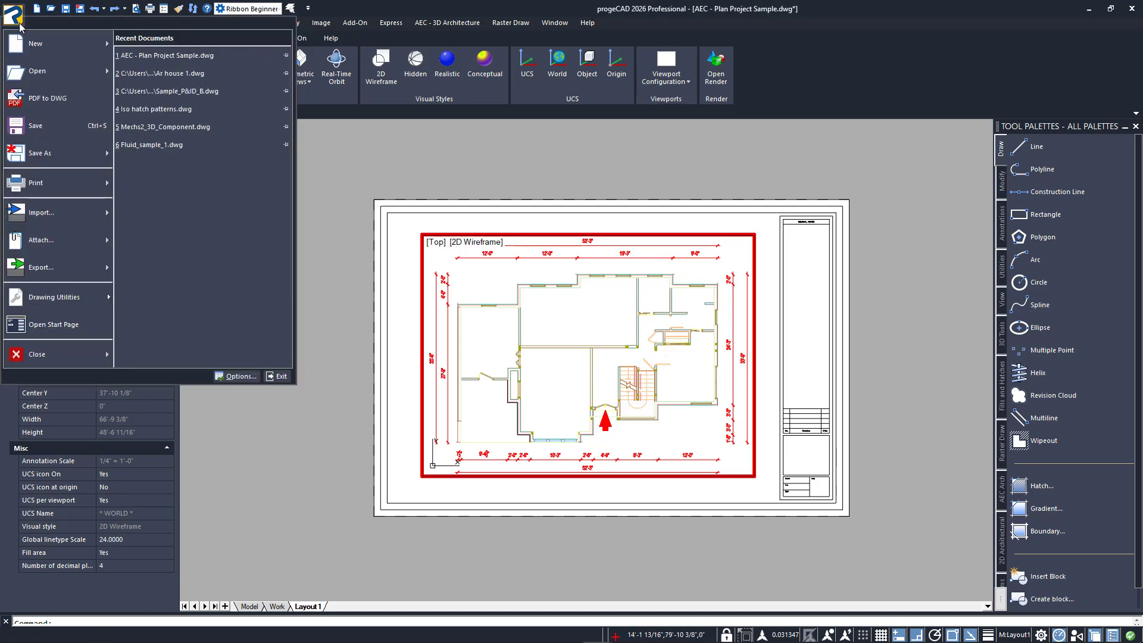
left_click(52, 187)
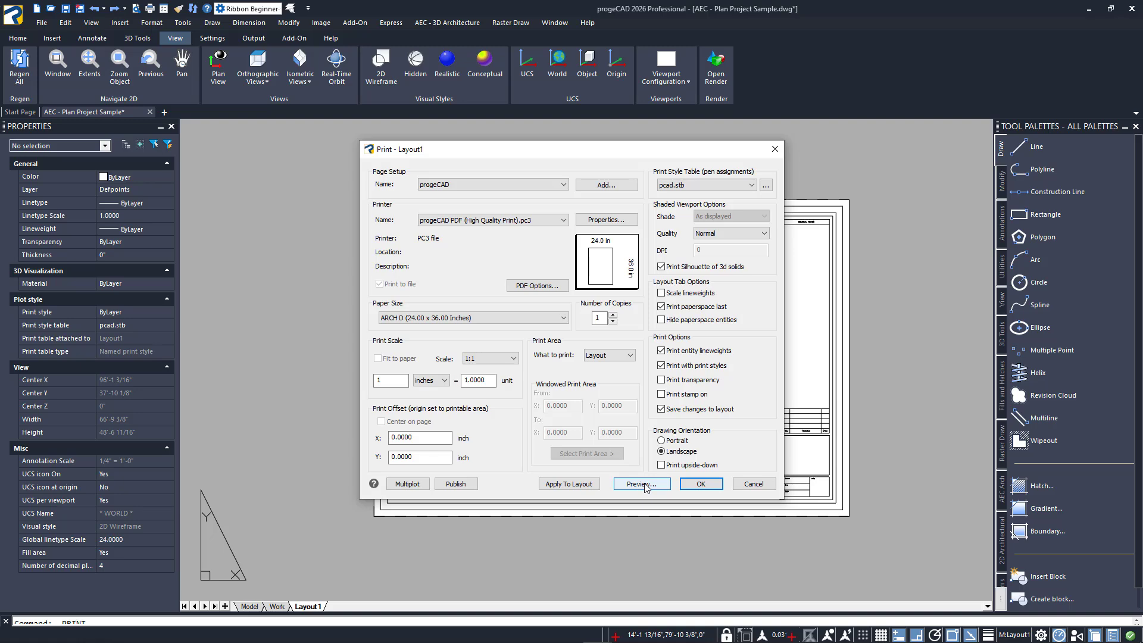
left_click(640, 484)
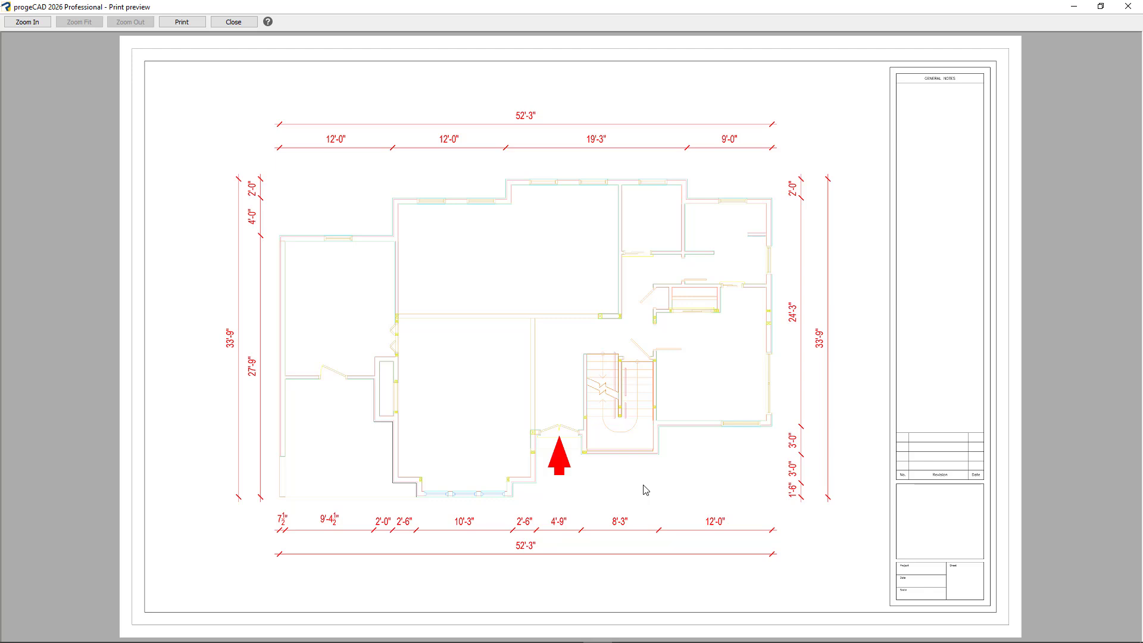
left_click(244, 26)
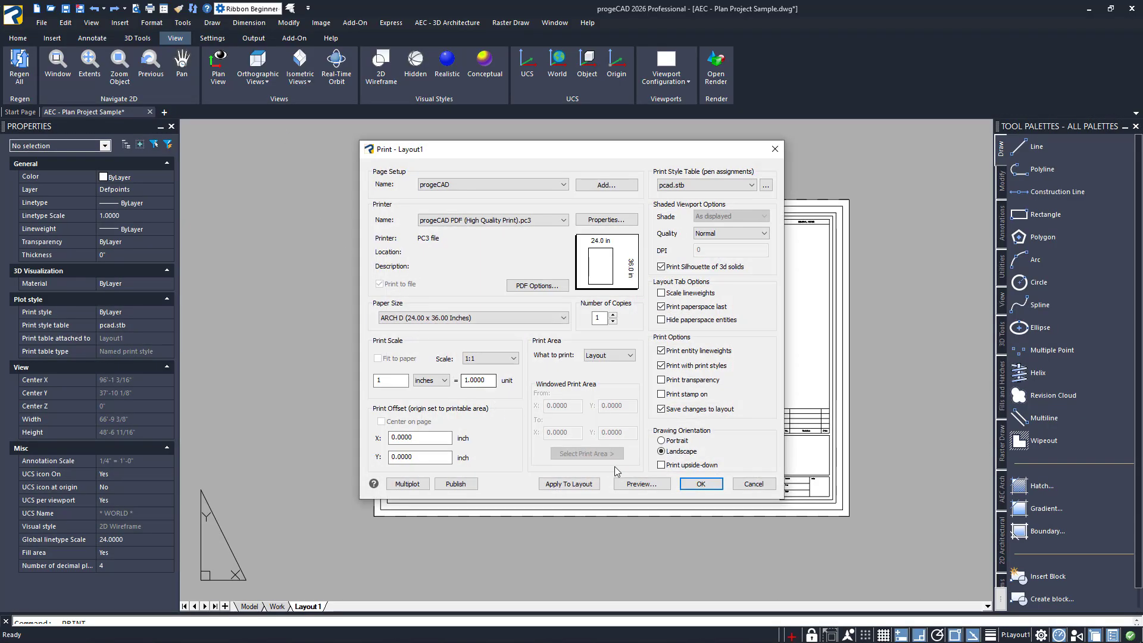
Print Layout1 to AEC - Plan Project Sample-Layout2.pdf in the My PDFs folder and return to paper space
left_click(691, 489)
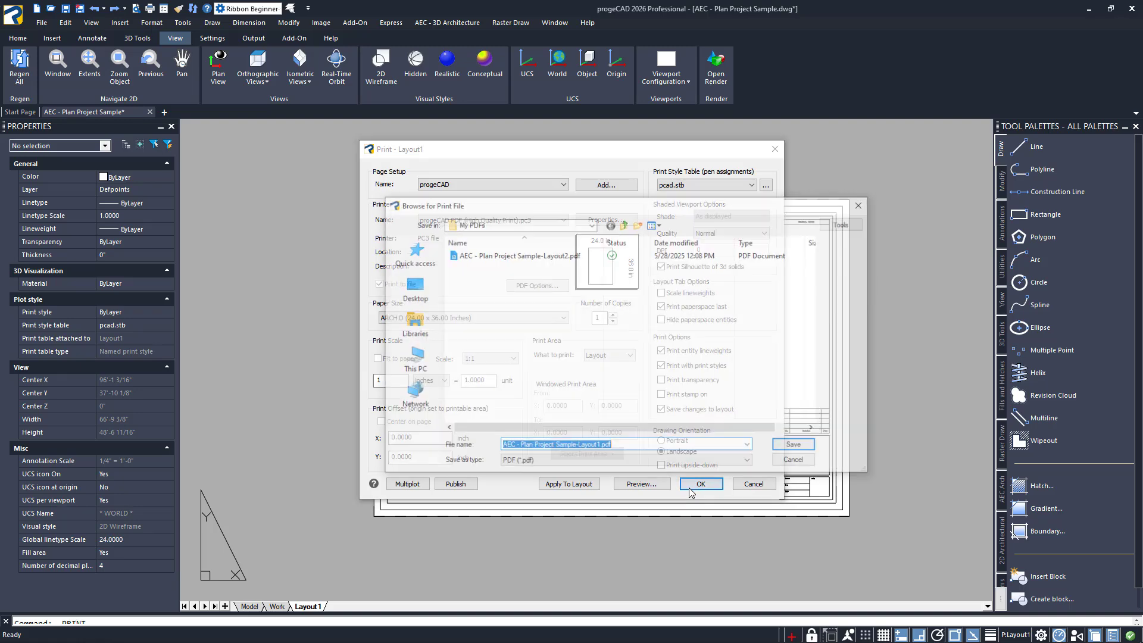
left_click(532, 258)
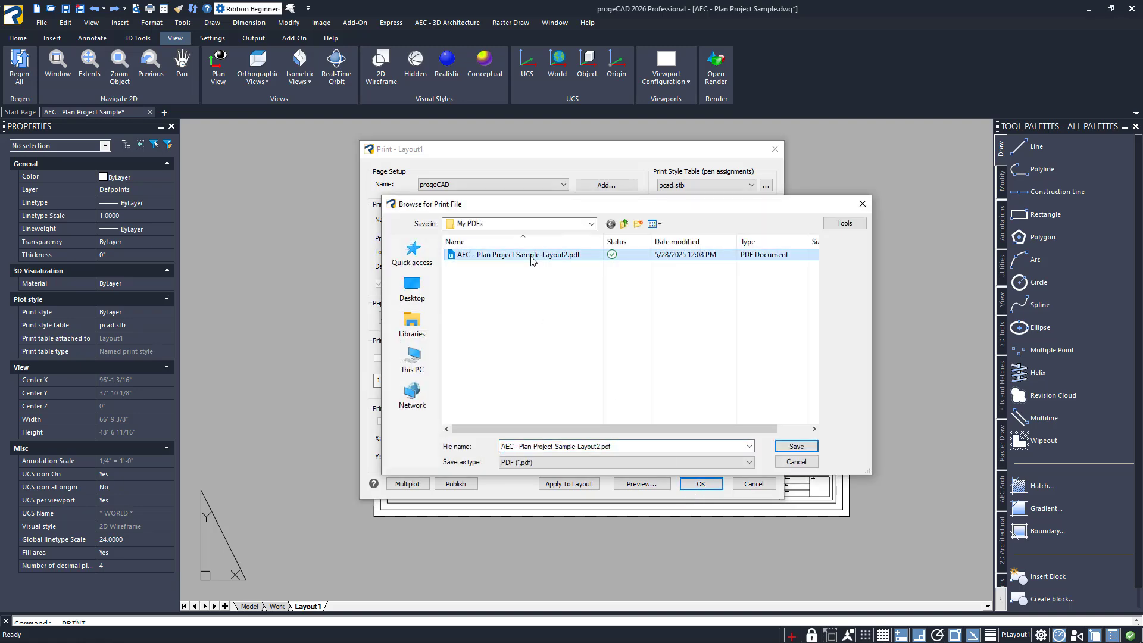
left_click(791, 450)
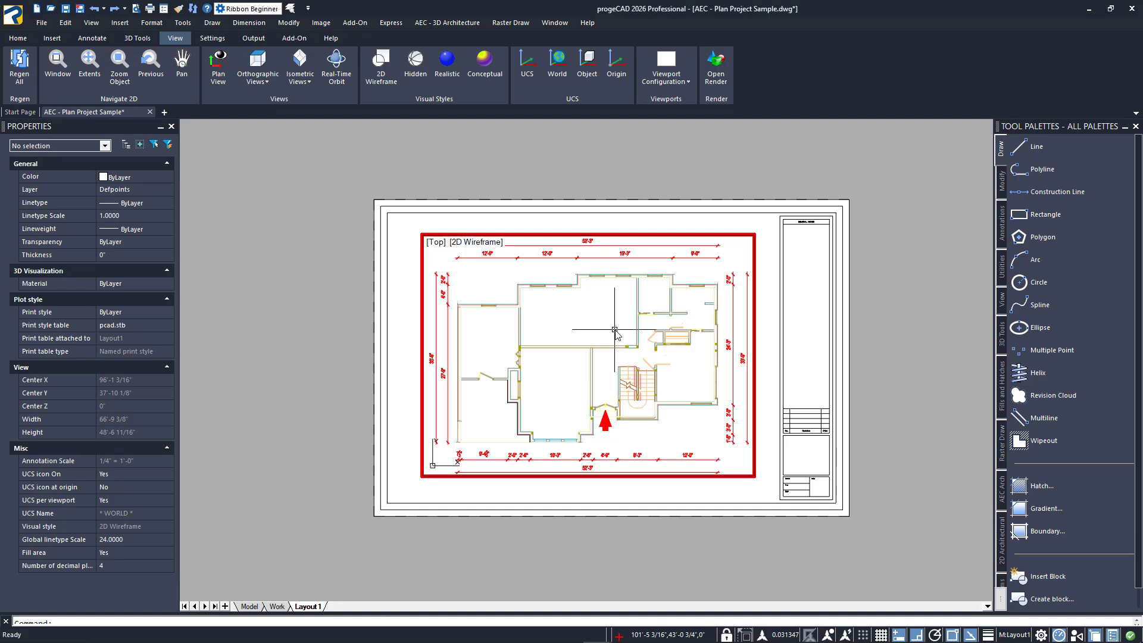
double_click(407, 327)
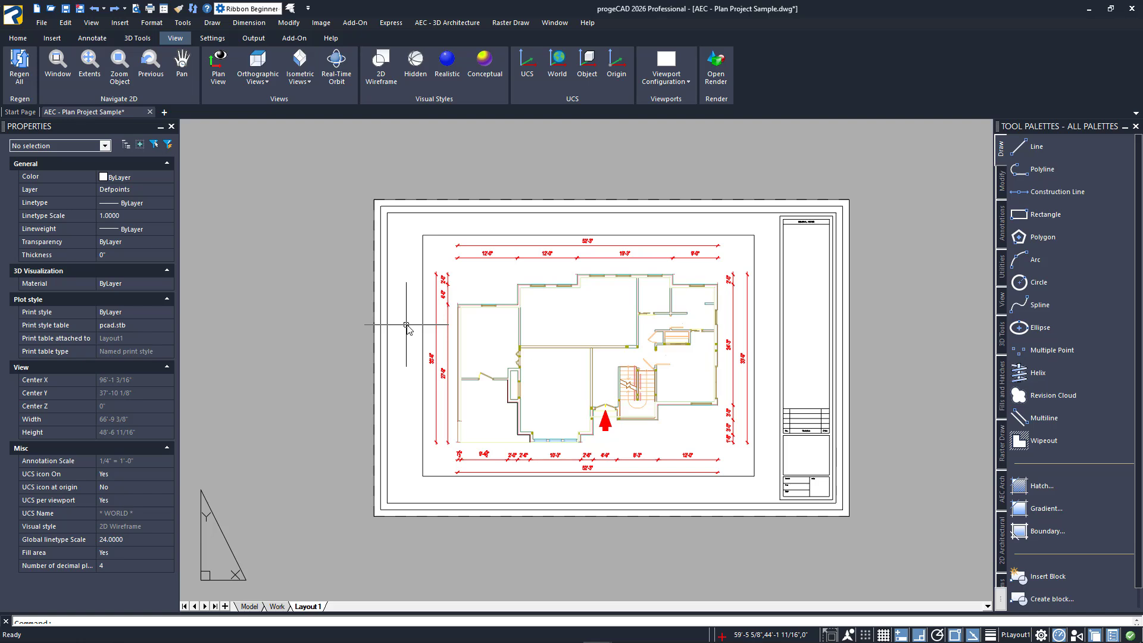
Start a print of model space and set the printer to progeCAD PDF (High Quality Print).pc3
left_click(250, 606)
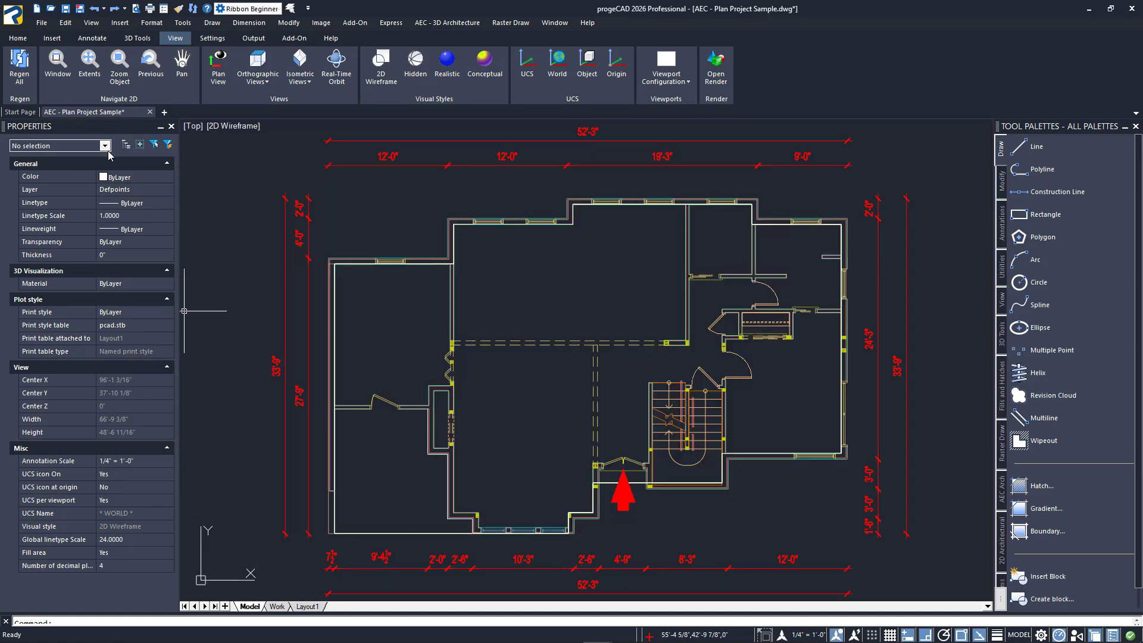
left_click(13, 13)
left_click(62, 185)
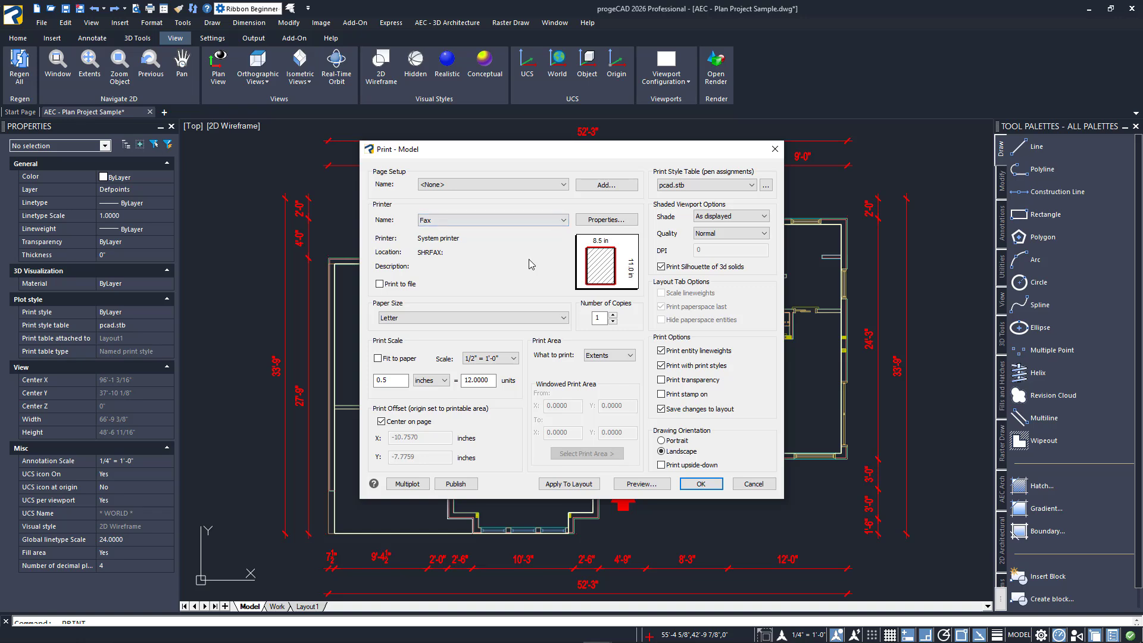
left_click(563, 220)
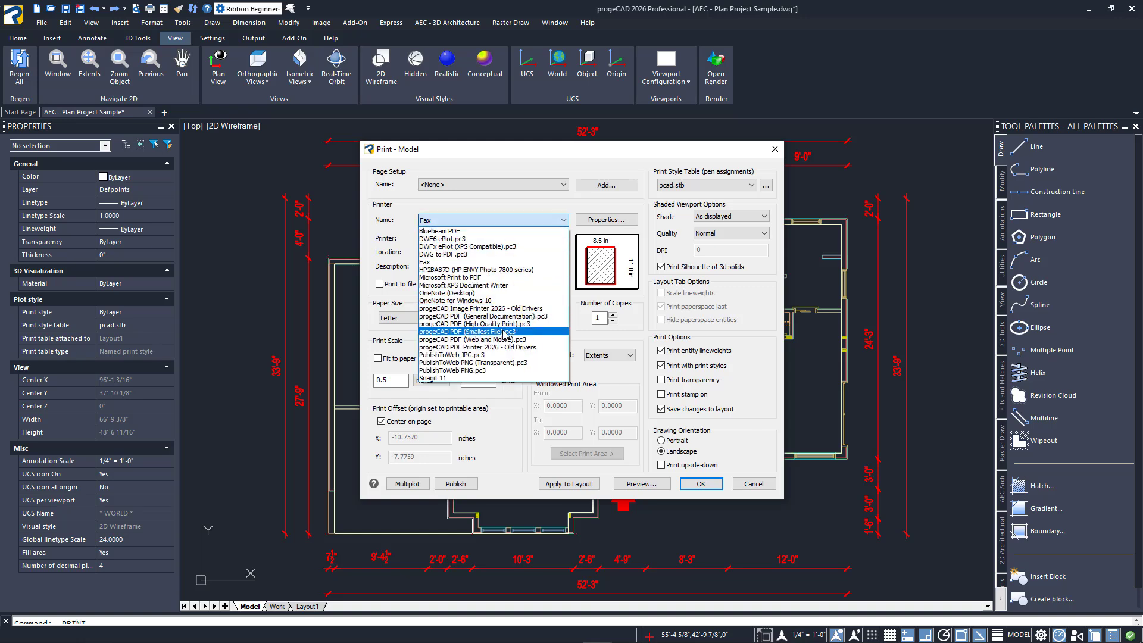
left_click(506, 324)
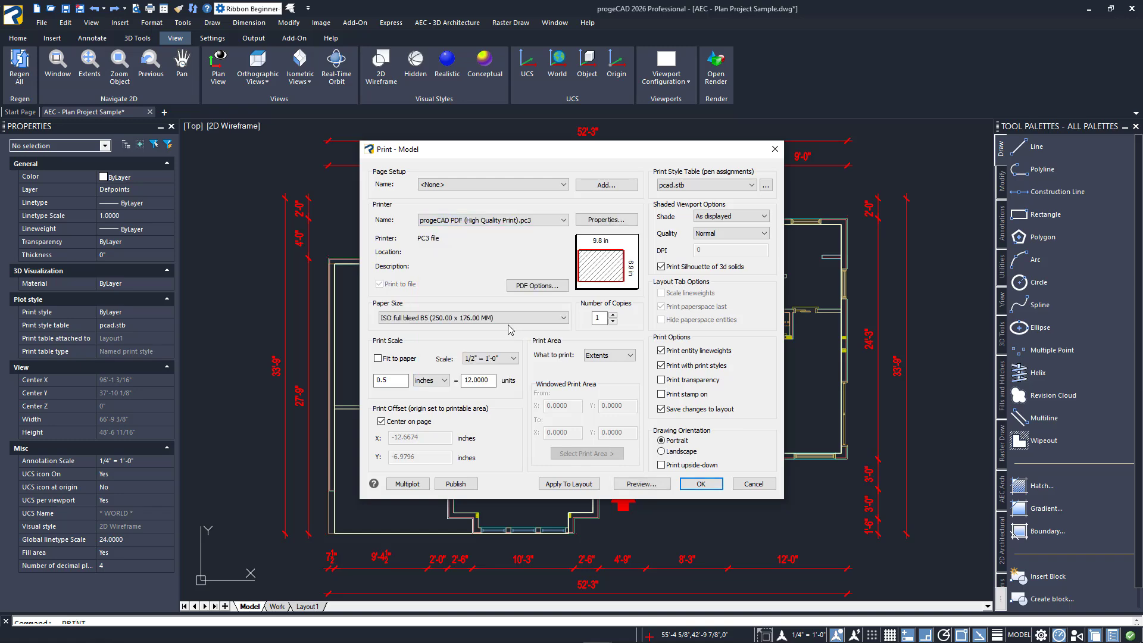
Set the paper size to ANSI expand B (17.00 x 11.00 Inches) and scale the print to fit the paper, centered on the page
left_click(563, 319)
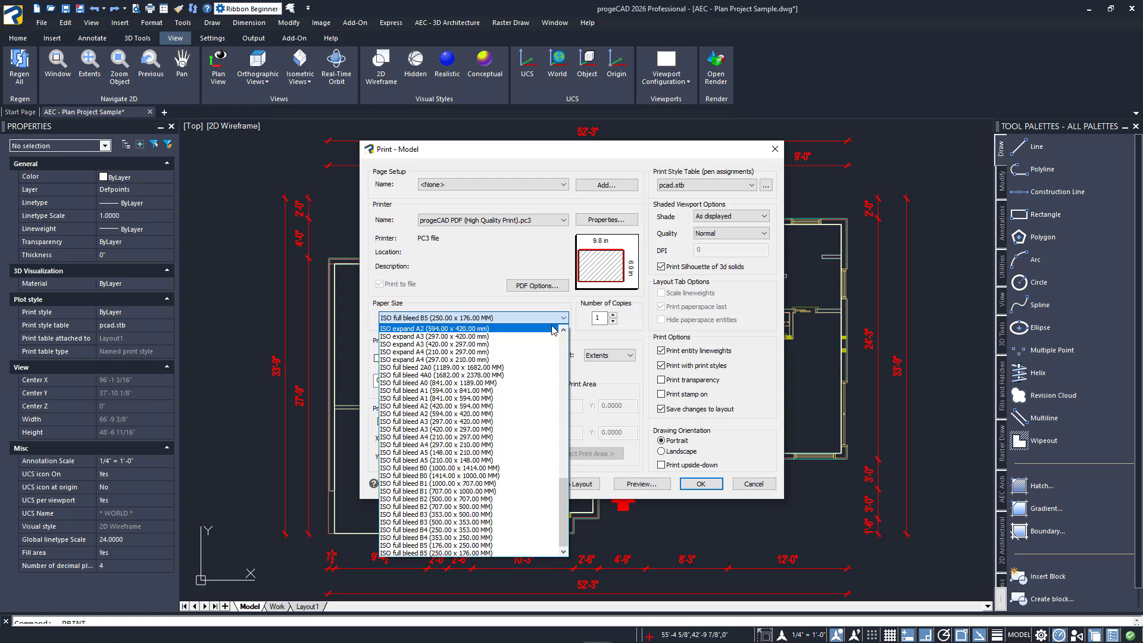
scroll(480, 378, "up", 15)
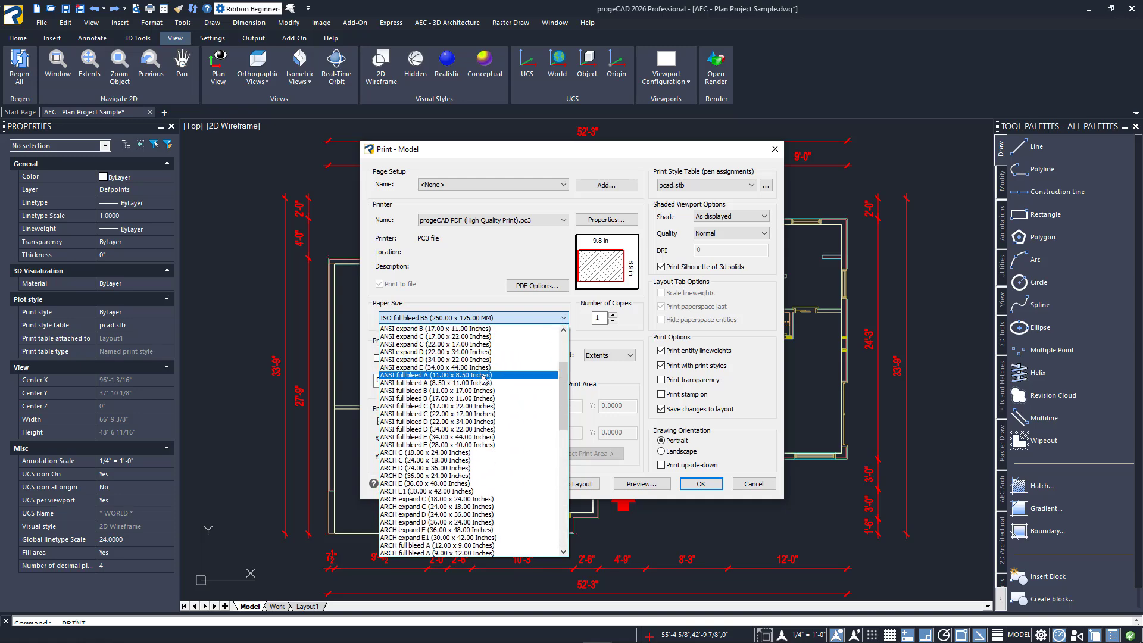
left_click(487, 330)
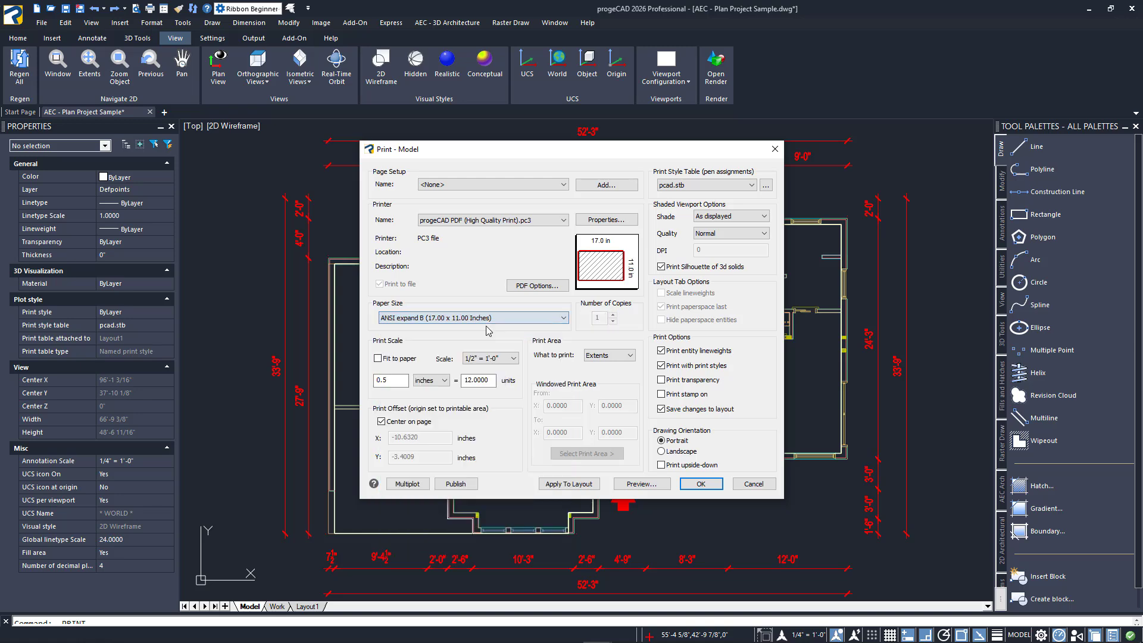
left_click(379, 359)
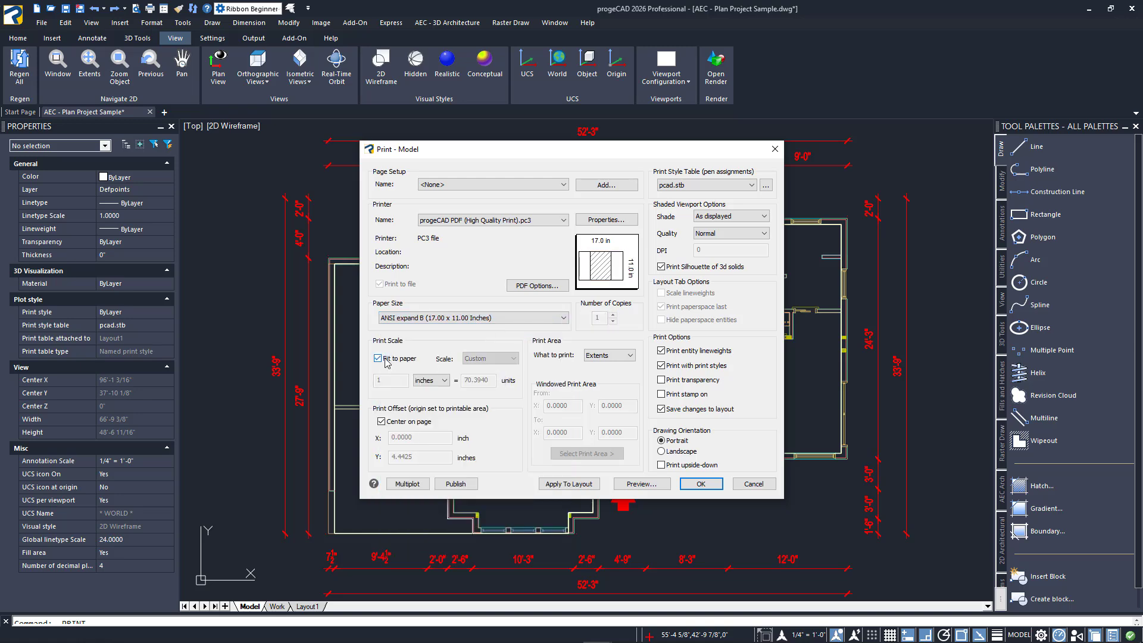
left_click(380, 421)
left_click(381, 421)
Set the print area to a window around the staircase beside the entrance arrow
left_click(629, 356)
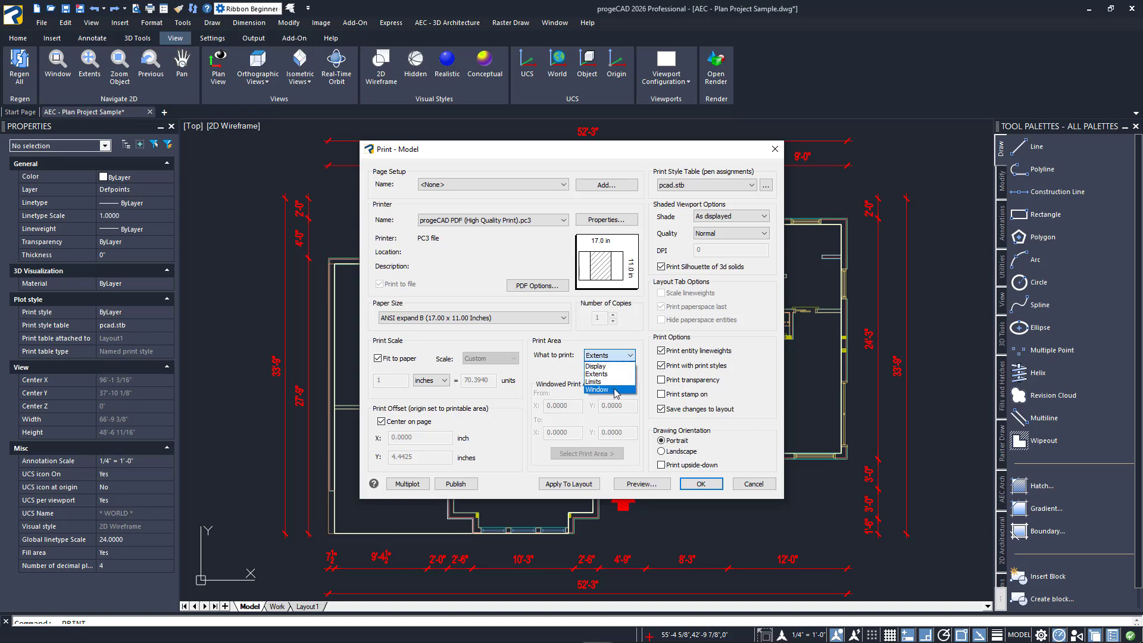
left_click(615, 390)
left_click(619, 359)
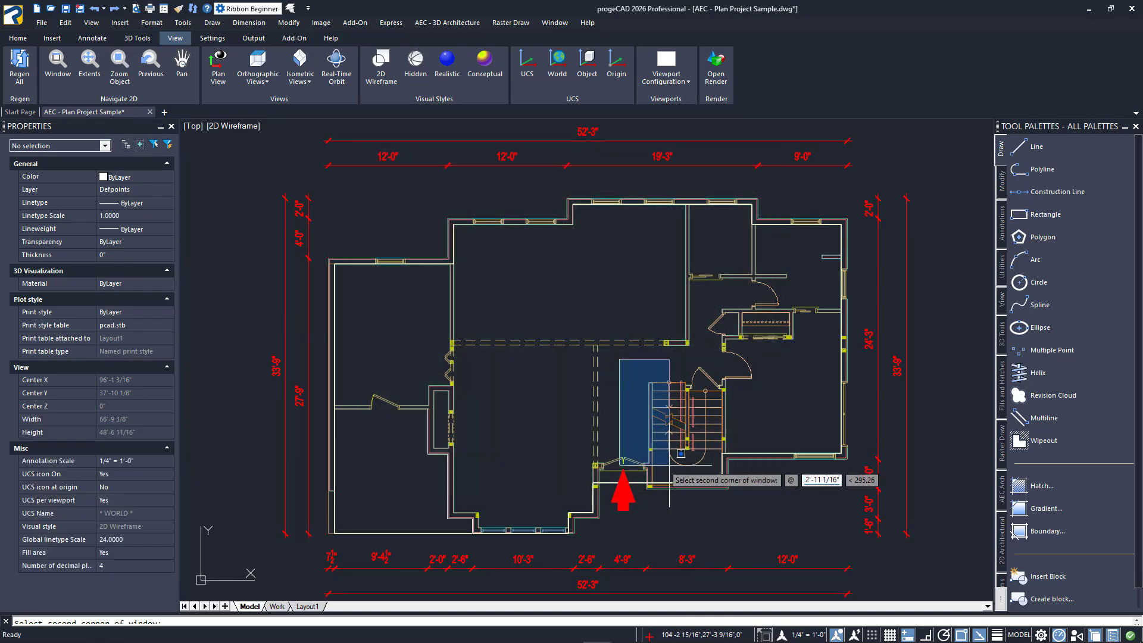
left_click(757, 509)
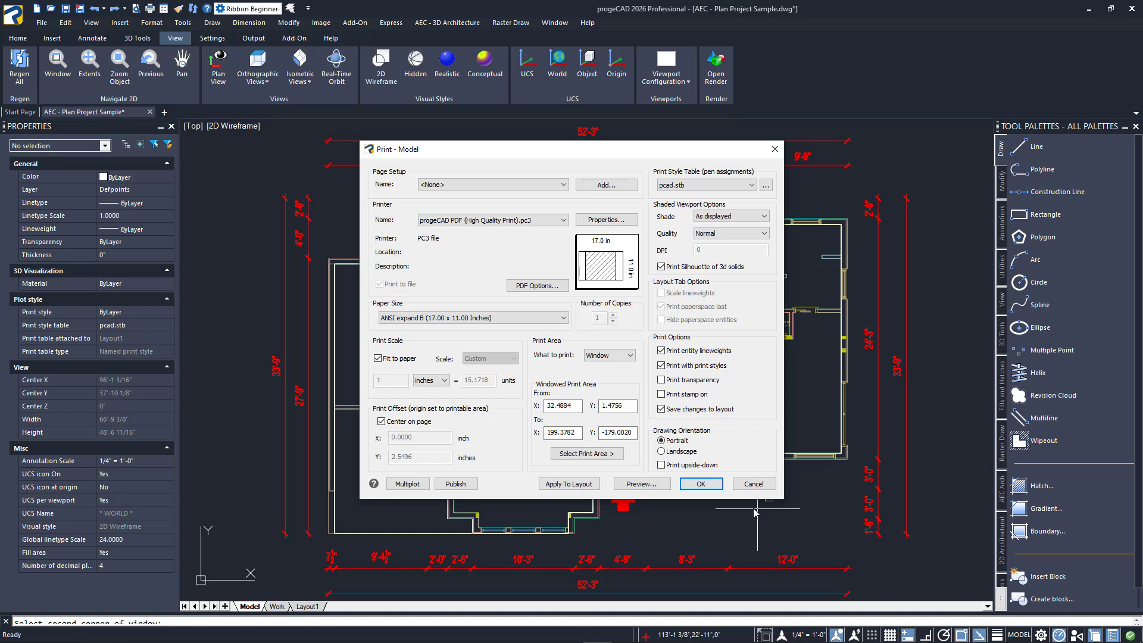
Preview the staircase print and print it to AEC - Plan Project Sample-Model.pdf in the My PDFs folder
left_click(649, 483)
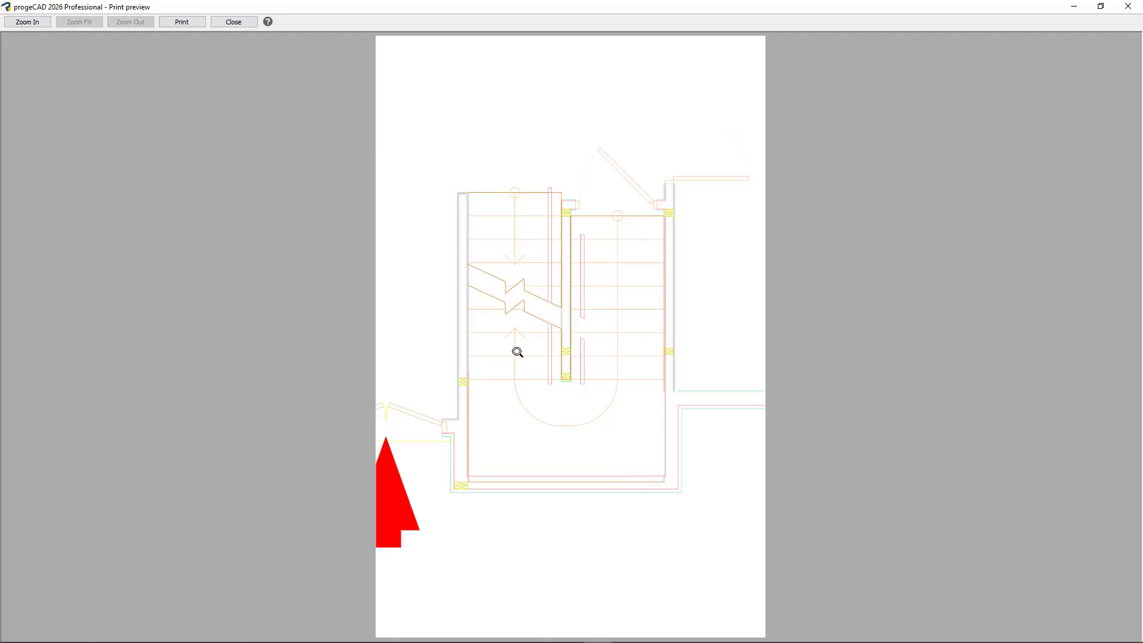
left_click(246, 25)
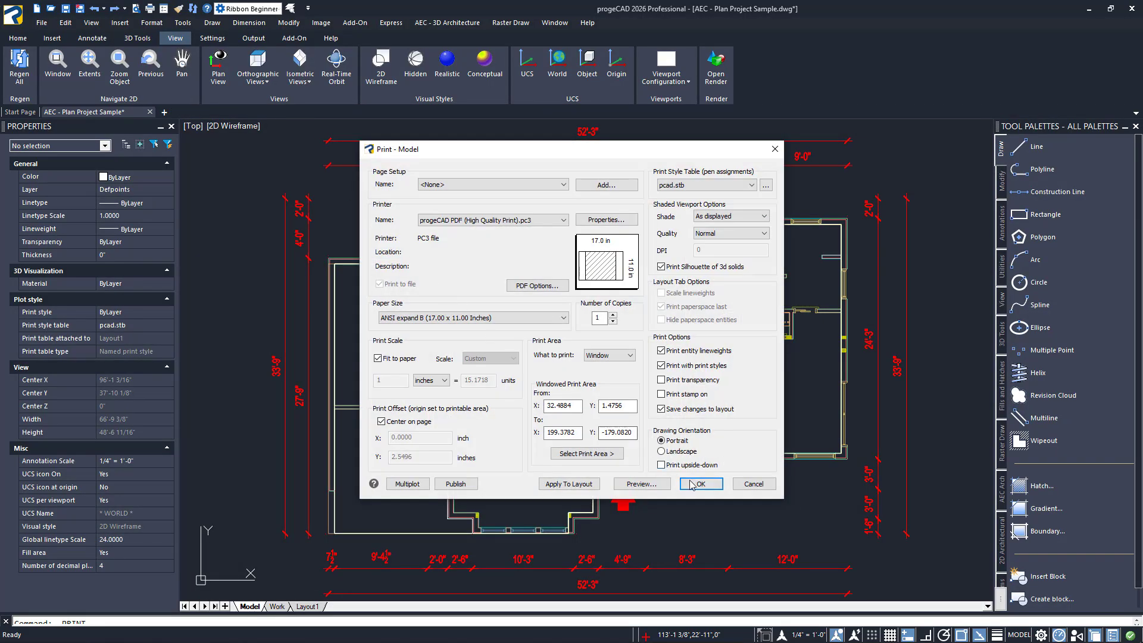
left_click(693, 485)
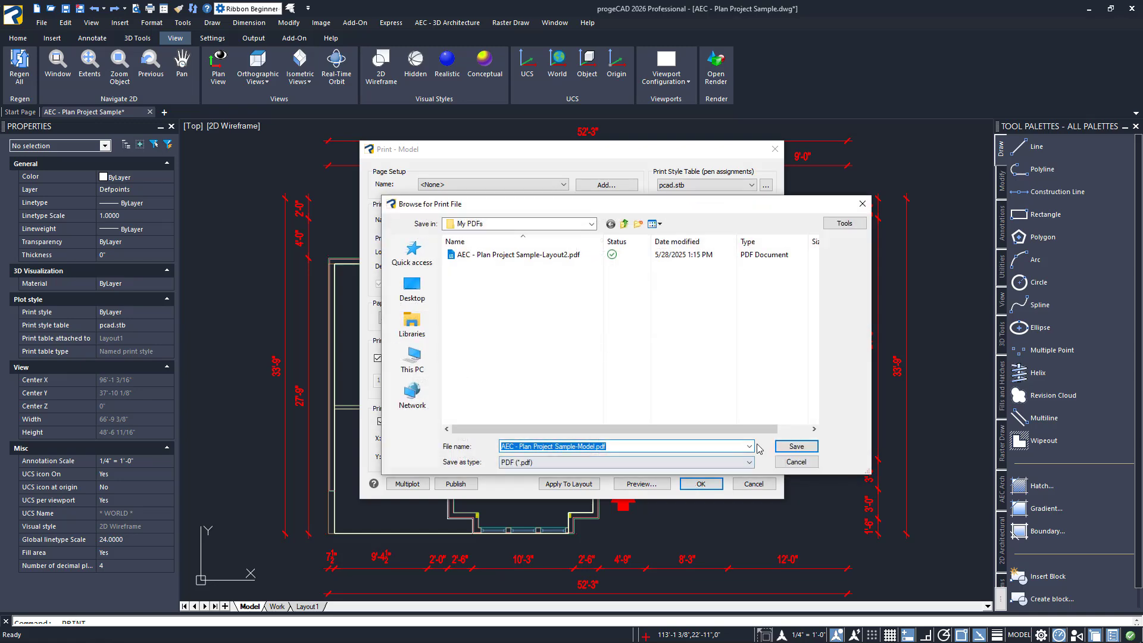
left_click(796, 446)
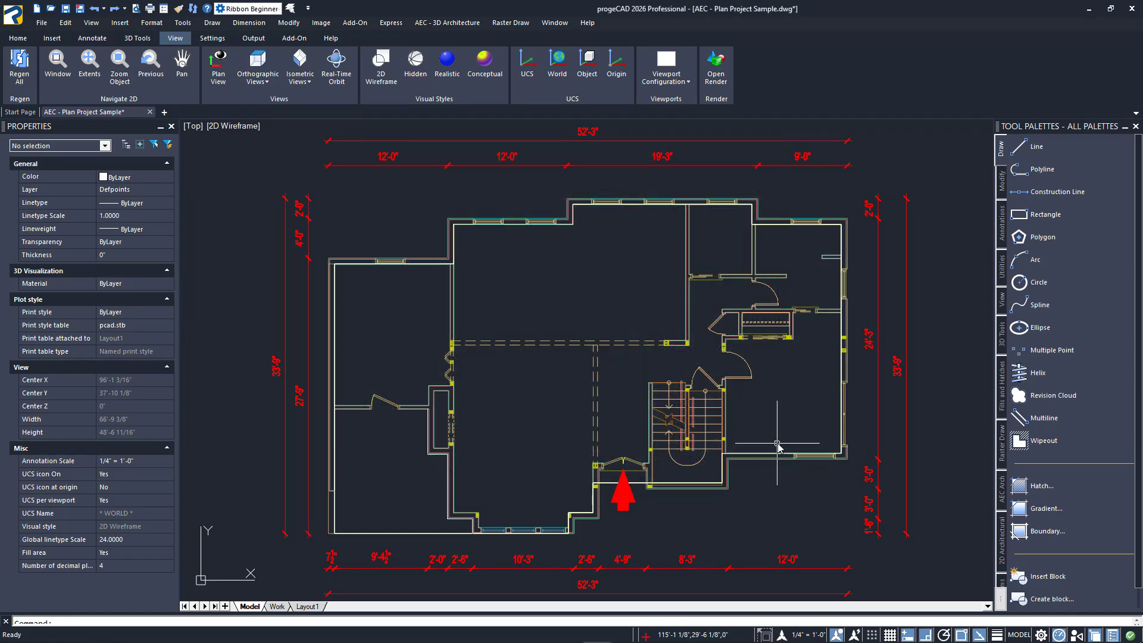